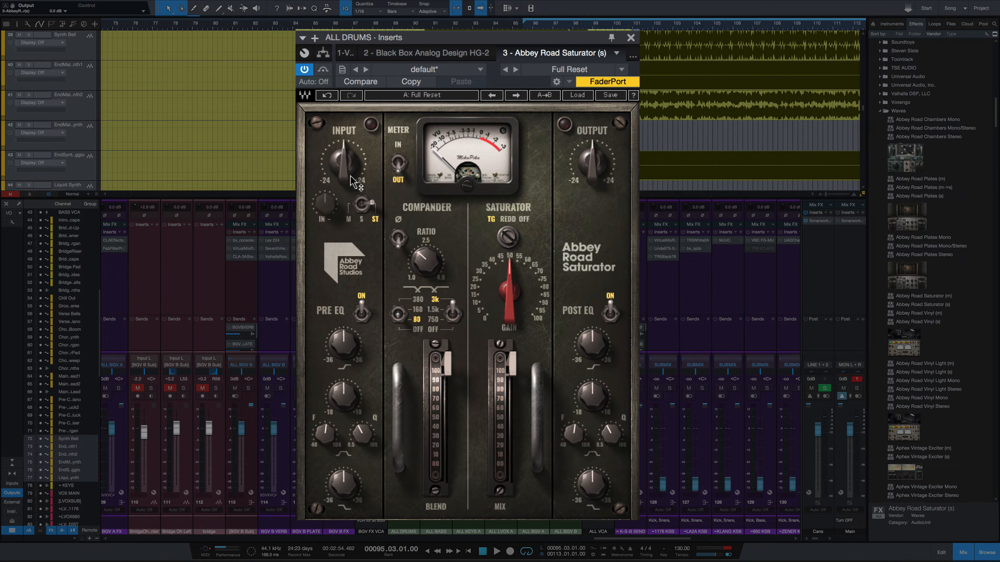
- Try the side and mid processing modes on the Abbey Road Saturator's input and return it to stereo
mouse_move(341, 173)
click(362, 223)
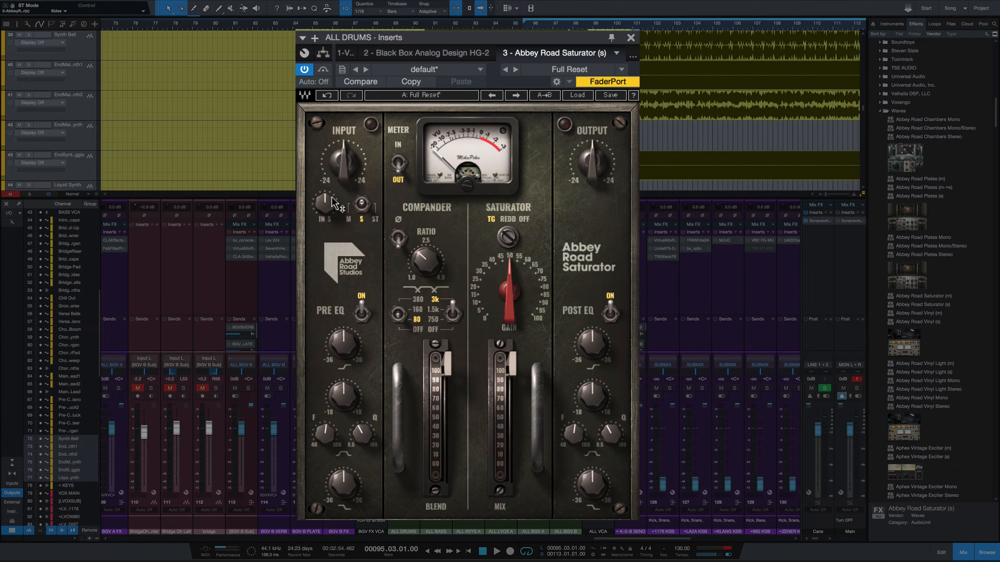
mouse_move(330, 208)
click(348, 223)
click(374, 224)
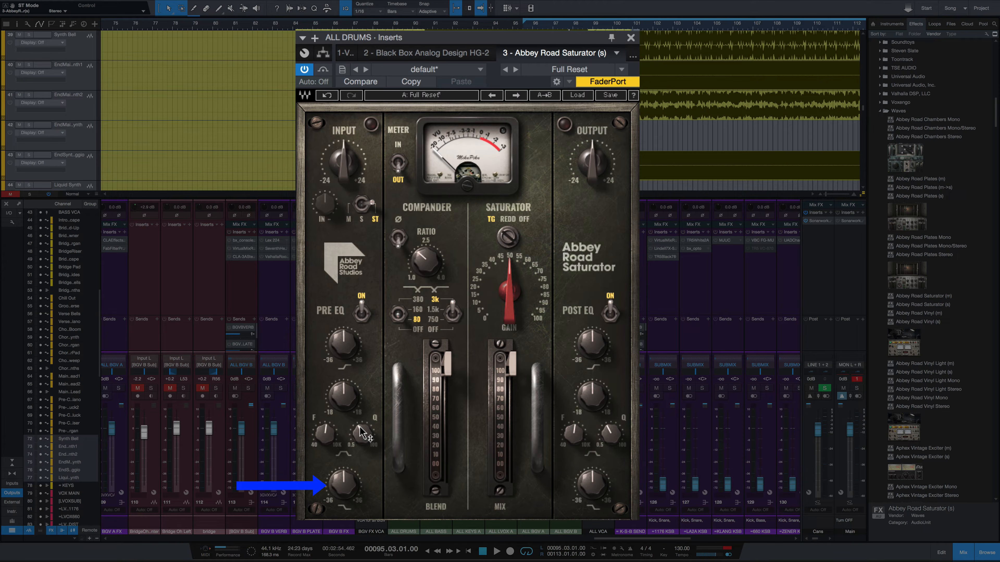
- Adjust the frequency of the Pre EQ bell band
mouse_move(360, 426)
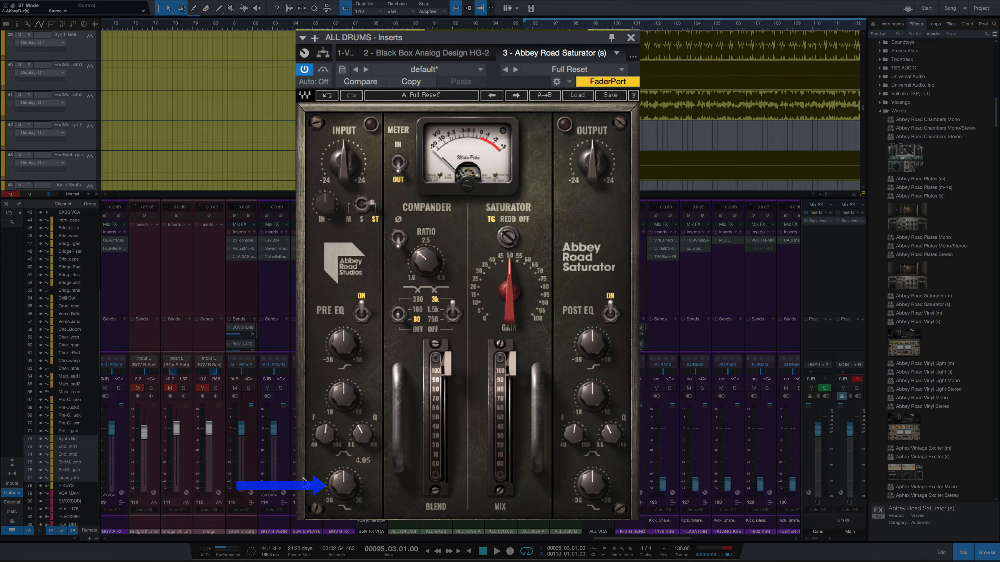
mouse_move(354, 396)
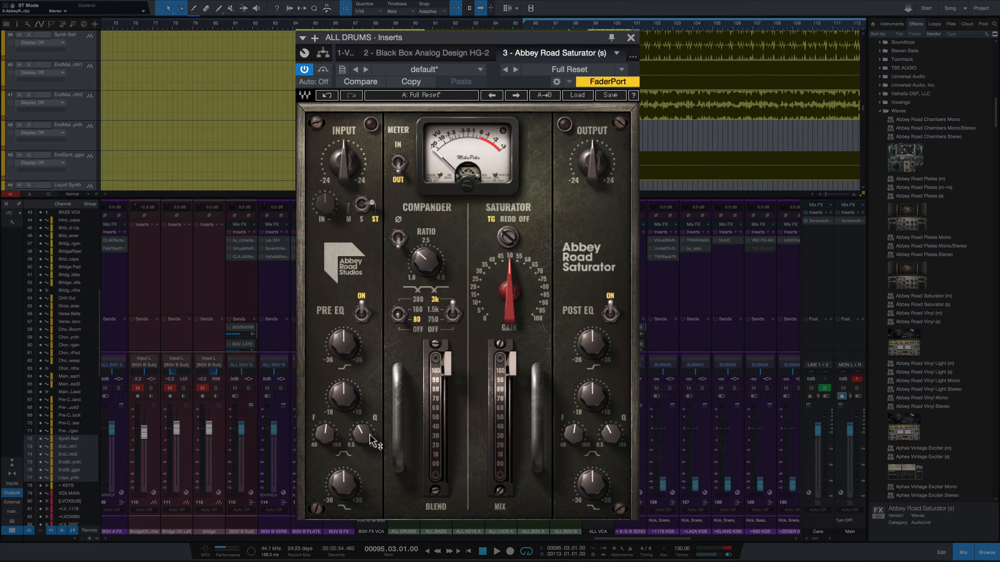
mouse_move(325, 433)
mouse_down()
mouse_move(324, 448)
mouse_move(325, 413)
mouse_move(325, 429)
mouse_move(336, 431)
mouse_up()
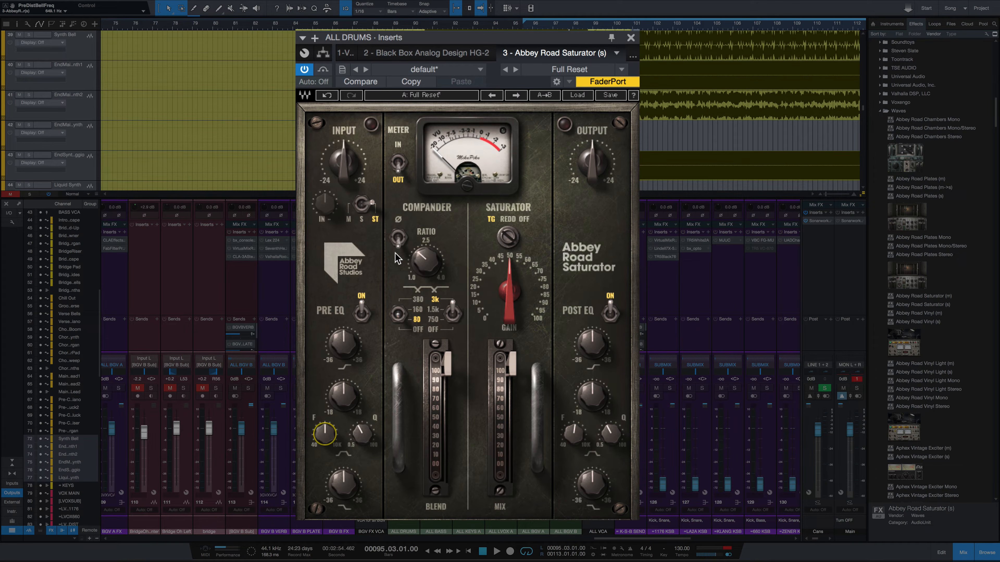
- Try the compander's ratio at 1.6 and at a higher setting, and lower and restore its blend
mouse_move(426, 271)
scroll(421, 261, down, 4)
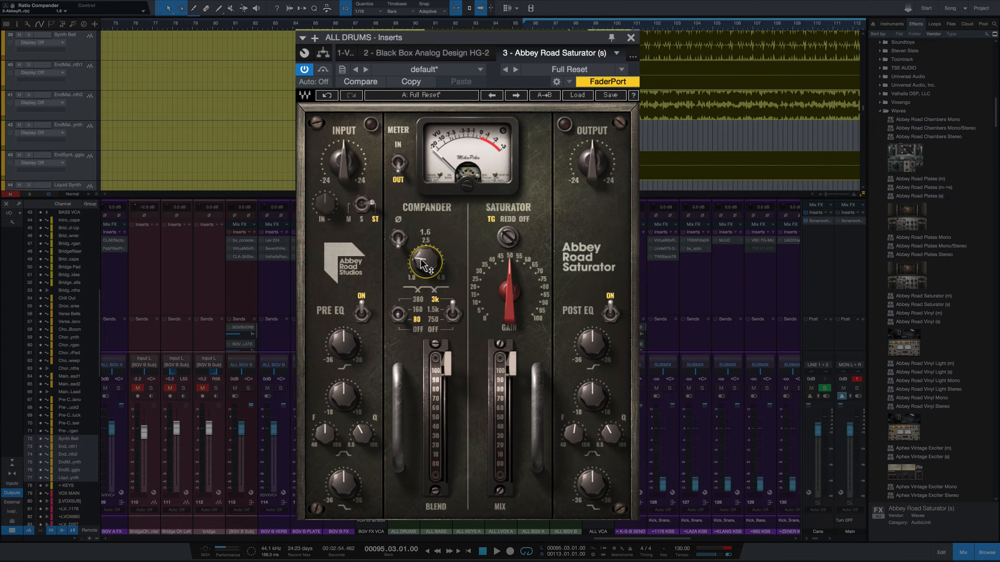
drag(421, 263, 421, 240)
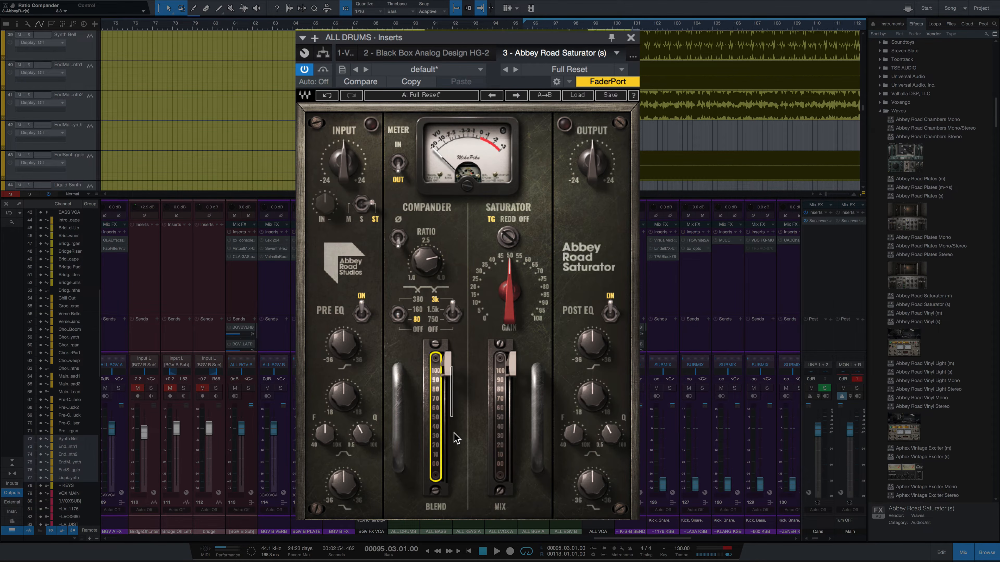
mouse_move(451, 367)
mouse_down()
mouse_move(450, 471)
mouse_move(451, 366)
mouse_up()
- Cycle the saturator type through REDD and OFF back to TG, keeping the mix at 100
click(510, 235)
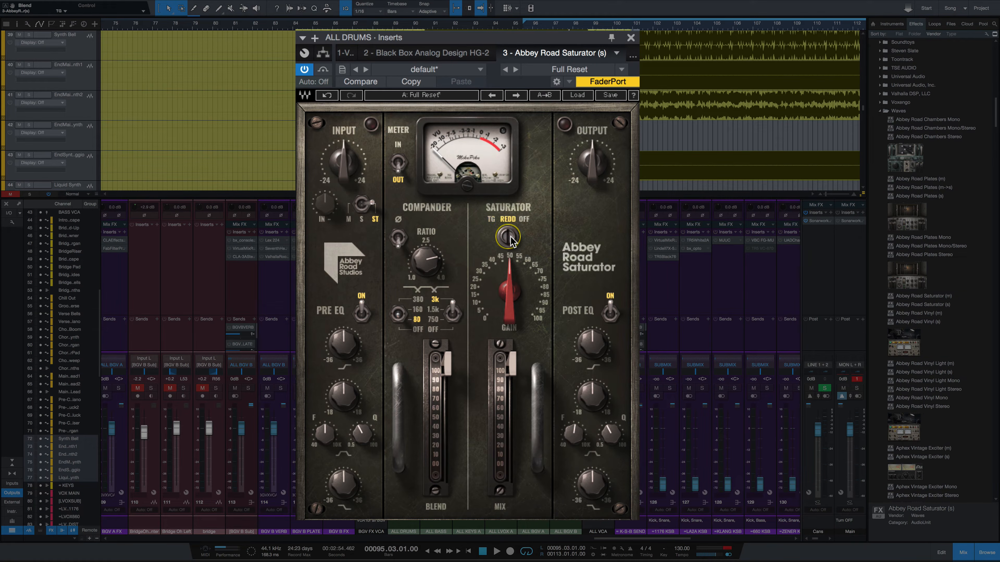
click(506, 244)
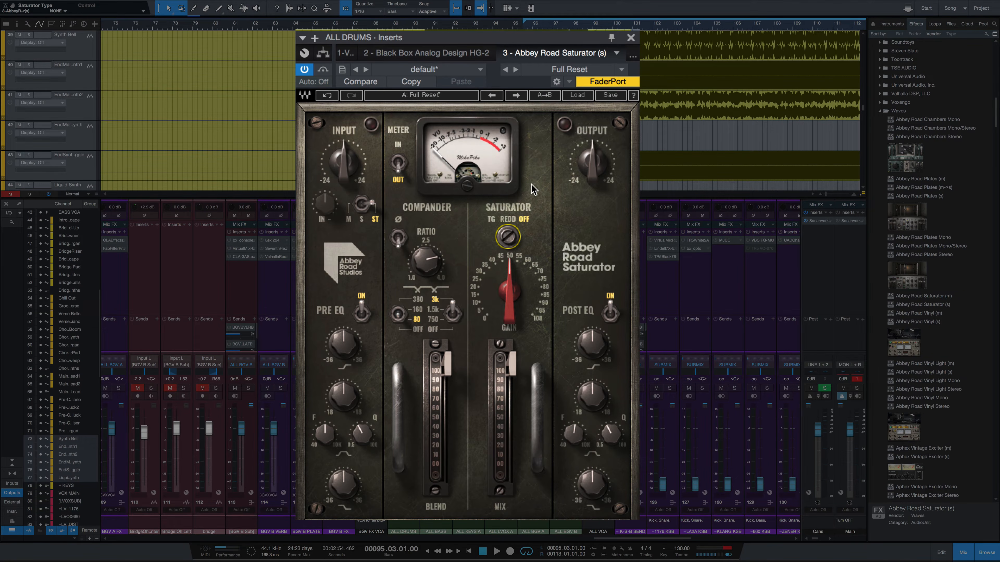
click(506, 244)
mouse_move(511, 368)
mouse_down()
mouse_move(512, 434)
mouse_move(512, 368)
mouse_up()
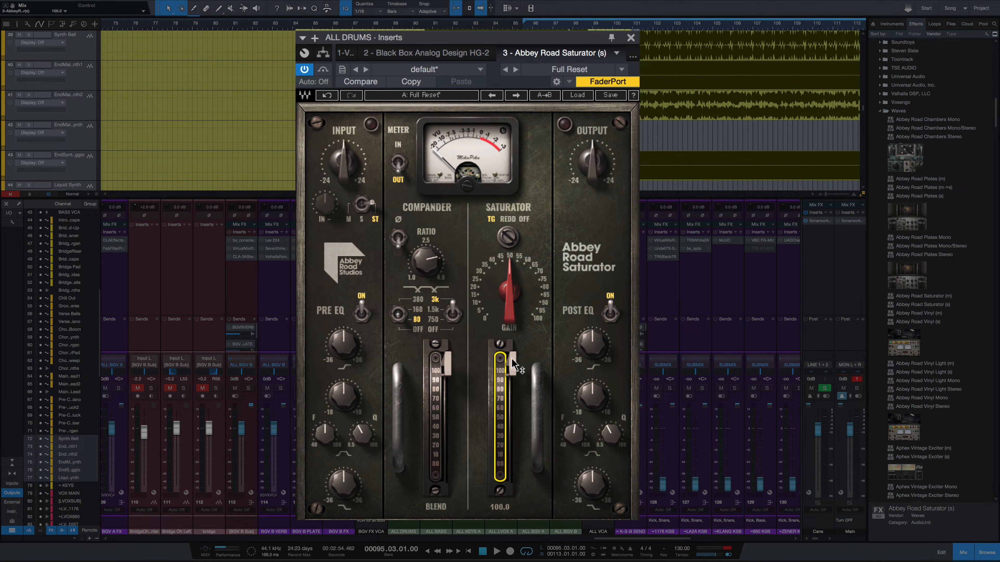
mouse_move(602, 389)
mouse_move(607, 173)
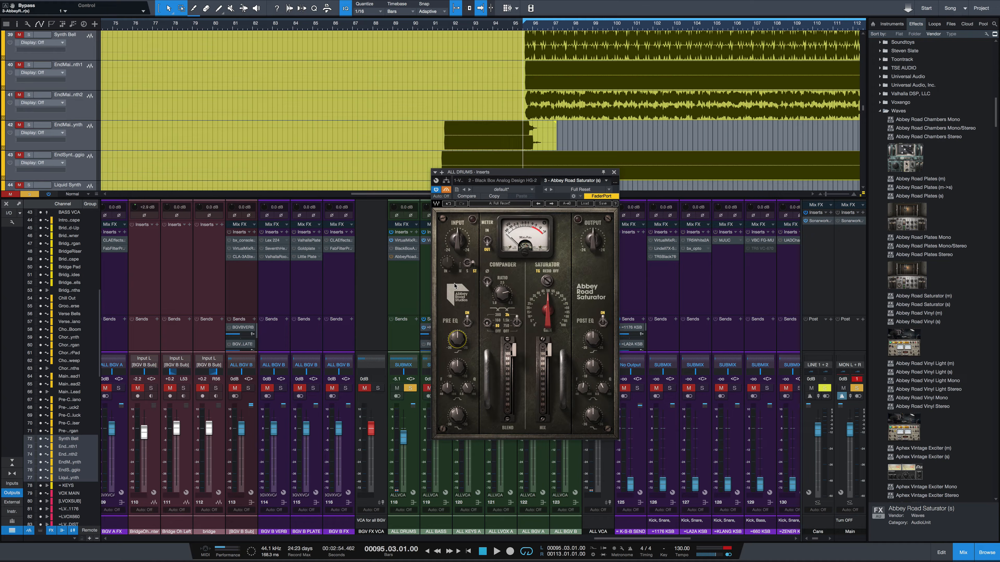
- Play the drums with the saturator bypassed, turn the bypass off, and play them again for comparison
key(space)
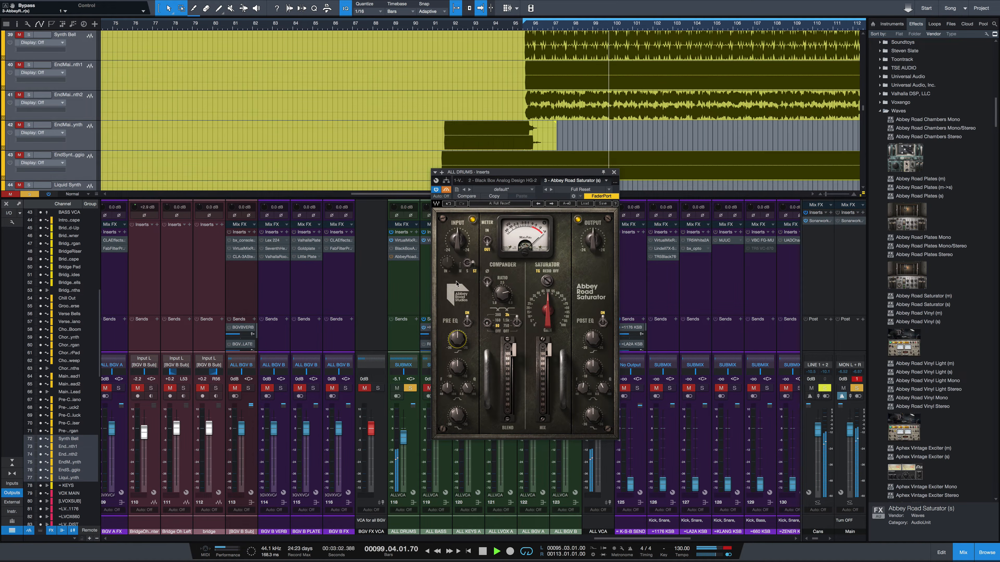
key(space)
click(446, 190)
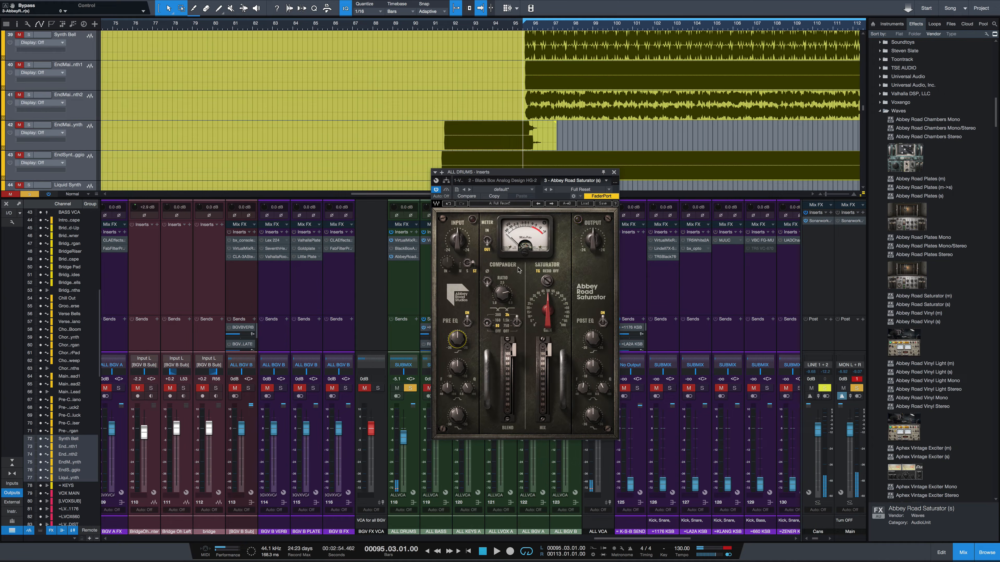
drag(536, 175, 498, 173)
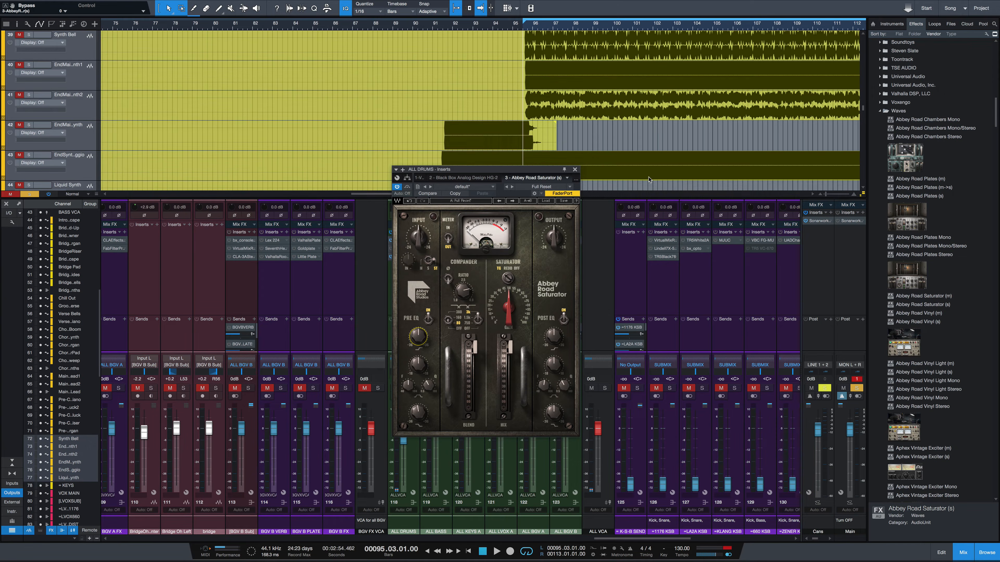
key(space)
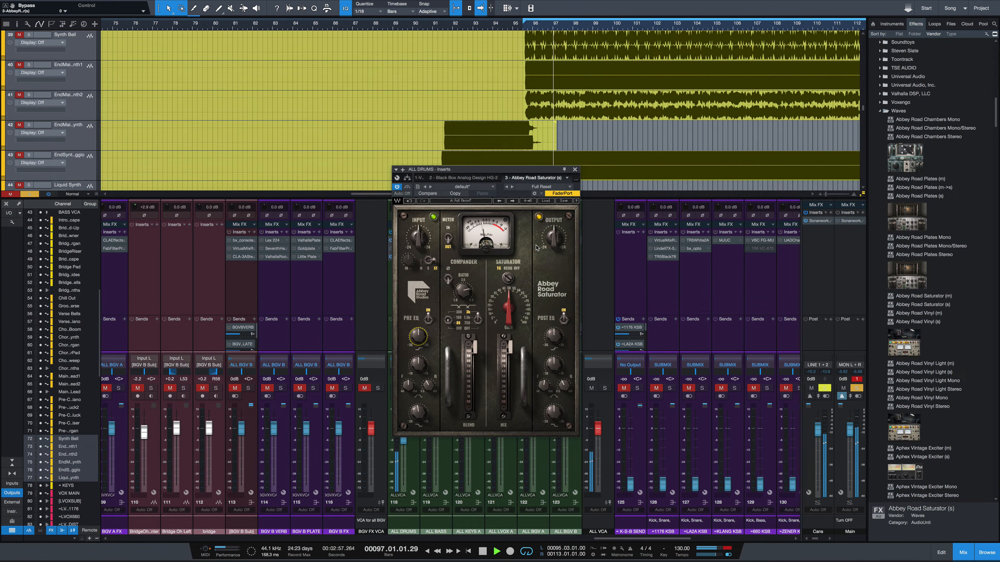
key(space)
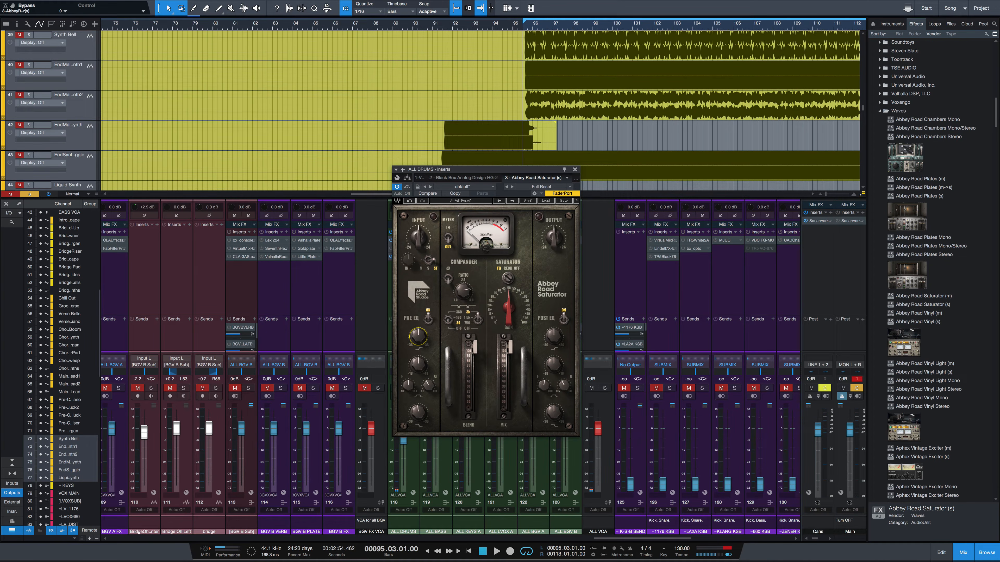
- Adjust the compander's ratio, lower its blend, and start playback of the drums
click(463, 292)
drag(466, 286, 465, 289)
drag(474, 347, 474, 384)
key(space)
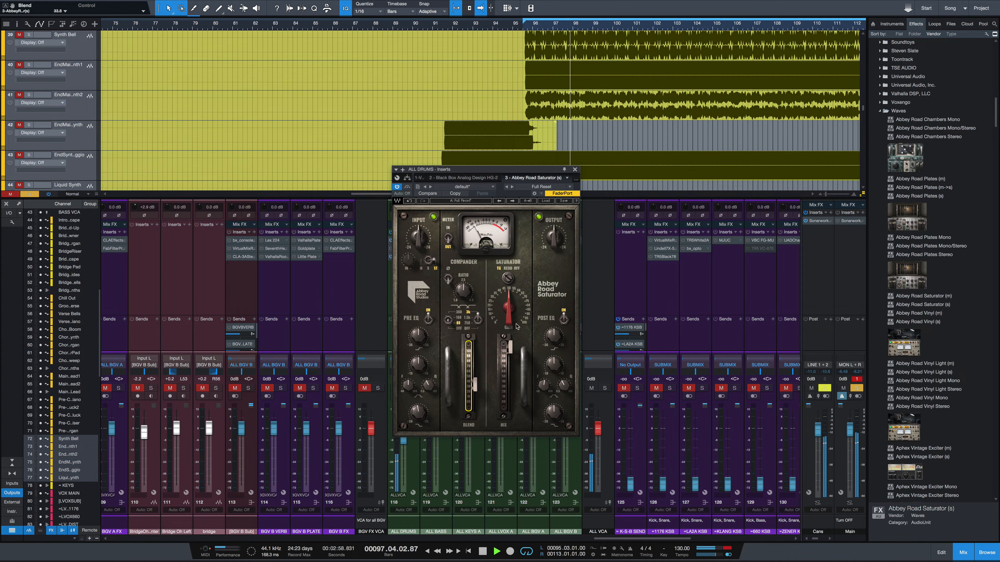
- Switch the saturator type to REDD, reduce the mix, and set the gain to about 46
drag(509, 311, 509, 299)
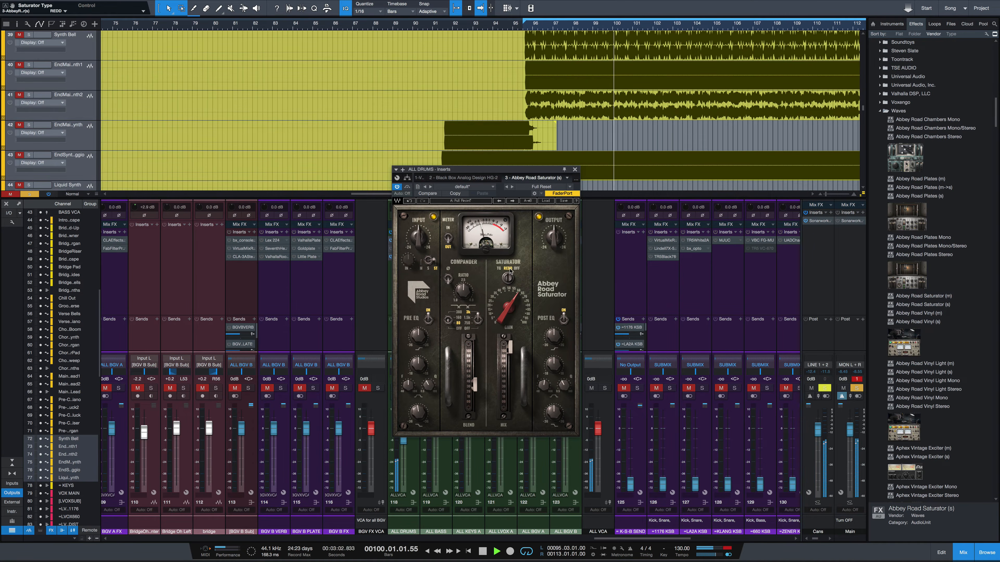
drag(510, 270, 509, 374)
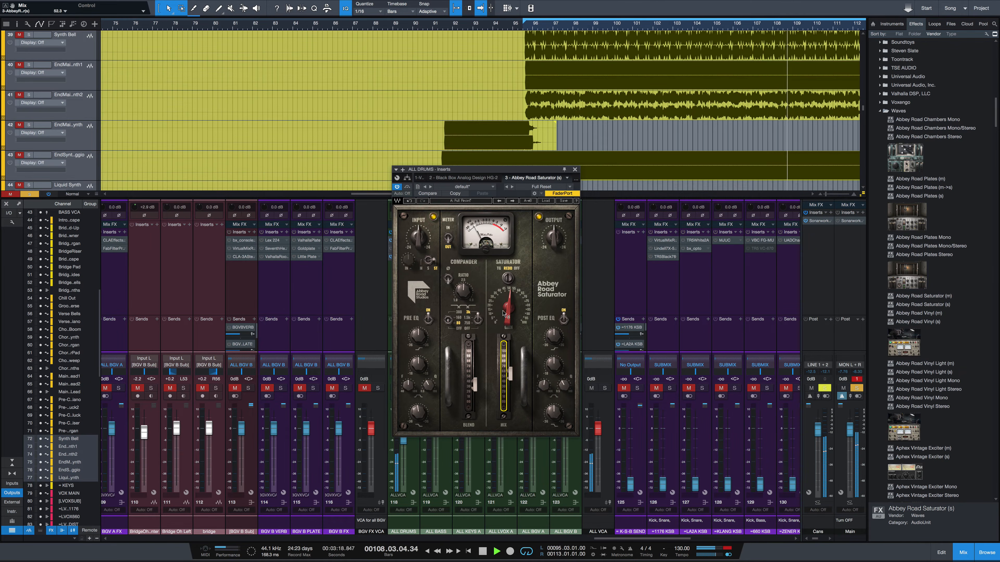
drag(503, 311, 506, 312)
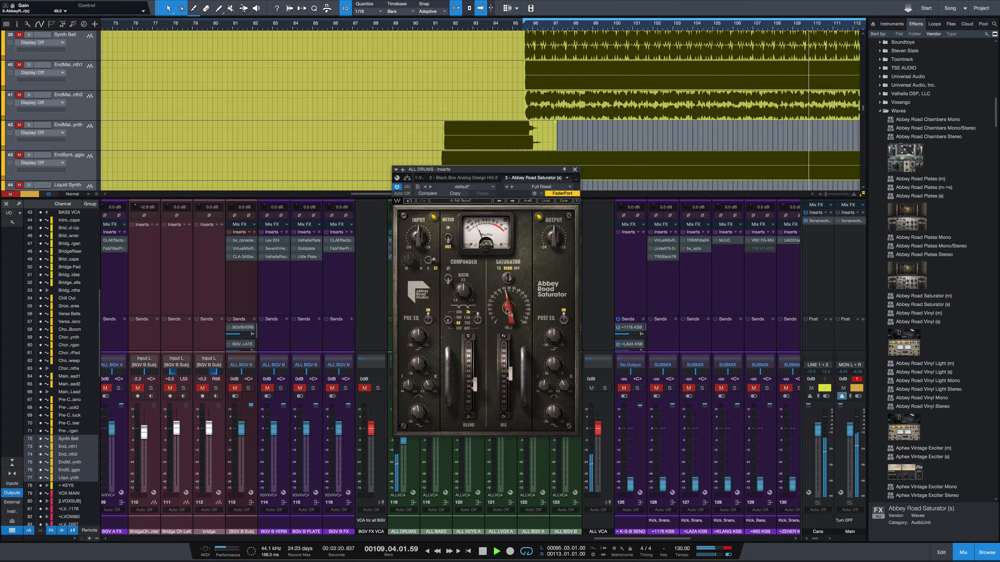
- Boost the Post EQ high shelf by about 1.4 dB, raise its low shelf gain, and stop playback
drag(552, 339, 553, 339)
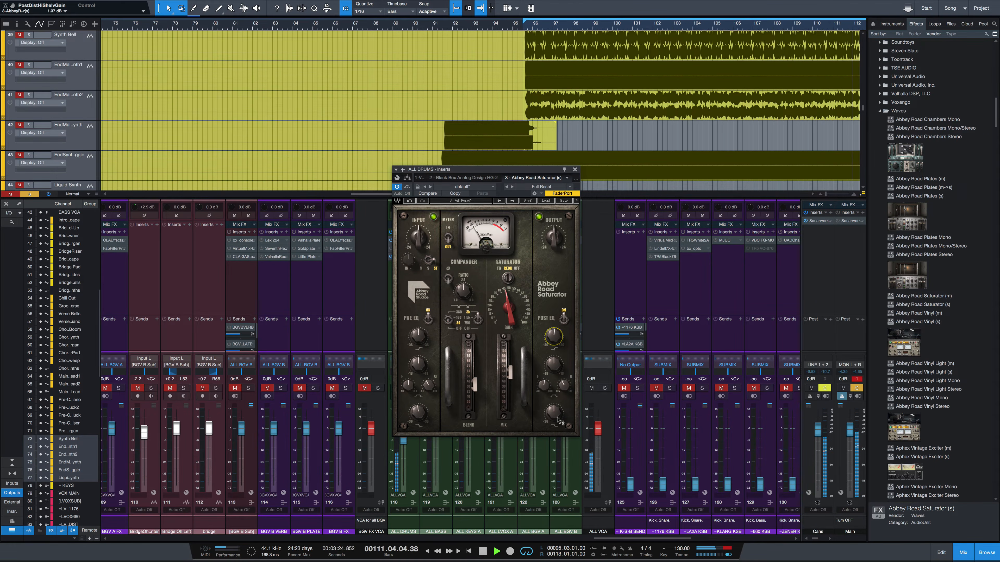
drag(557, 422, 555, 426)
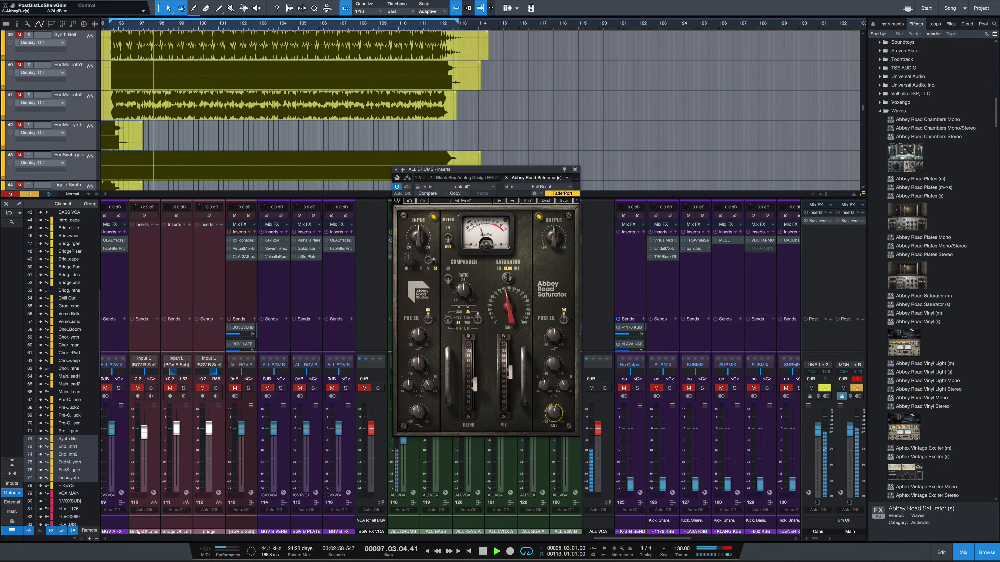
key(space)
- Play the drums and compare the bypassed and processed sound by toggling the saturator's bypass, leaving it active
mouse_move(520, 301)
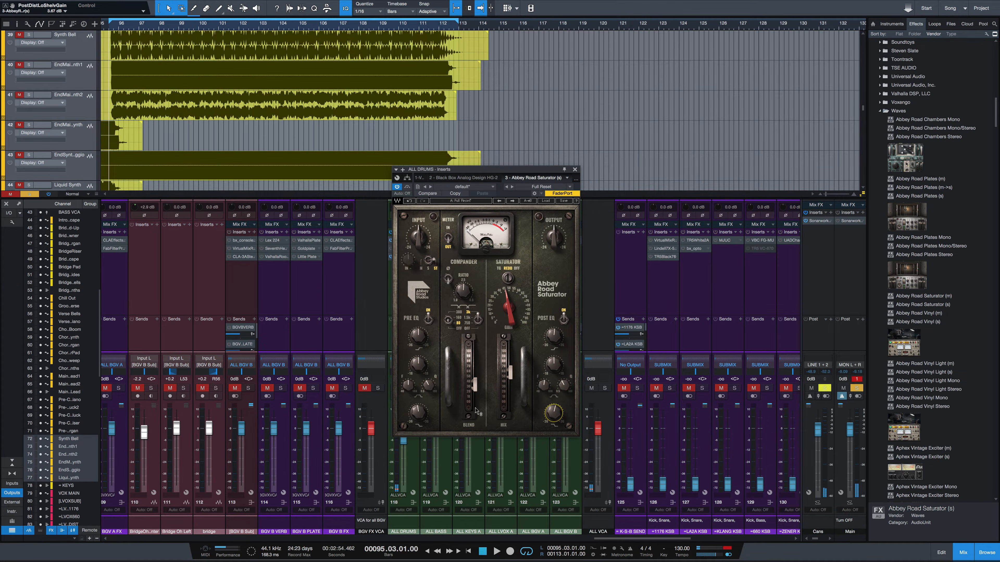
mouse_move(475, 389)
key(space)
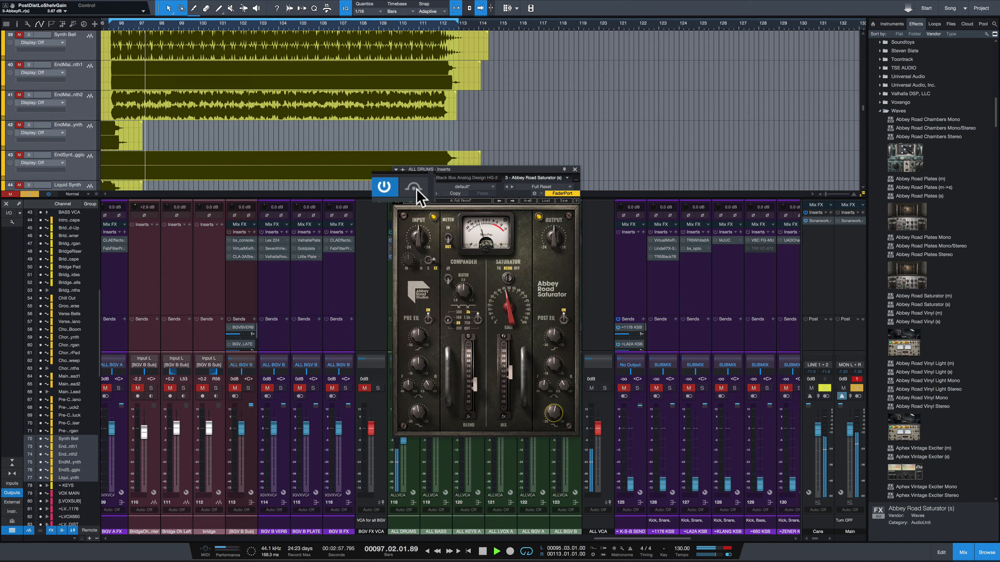
click(418, 196)
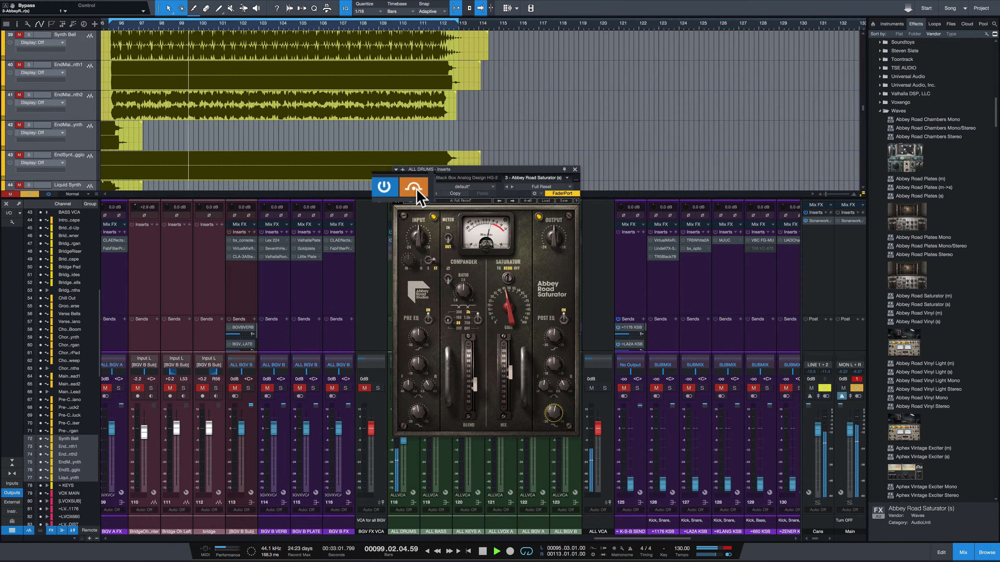
click(418, 196)
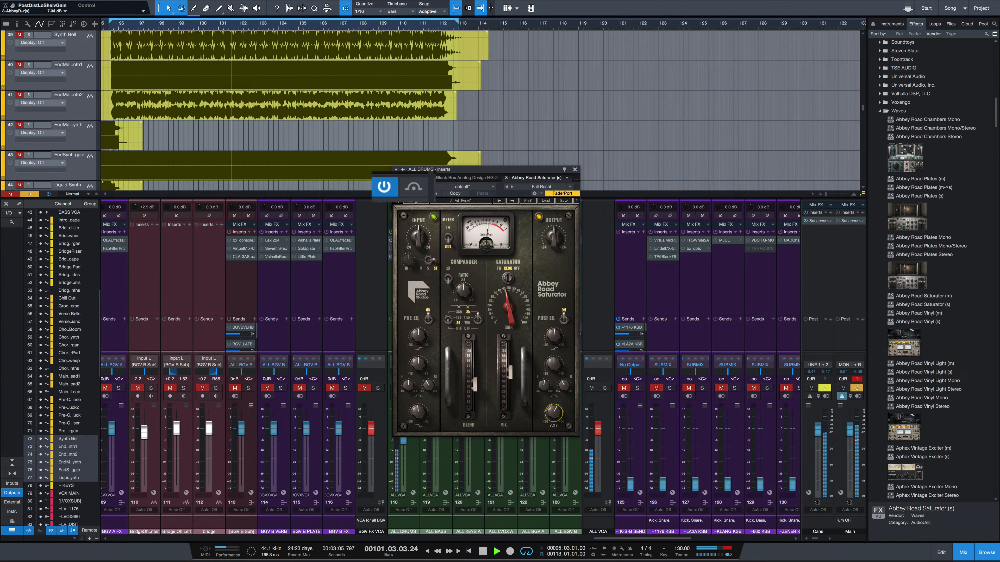
click(418, 188)
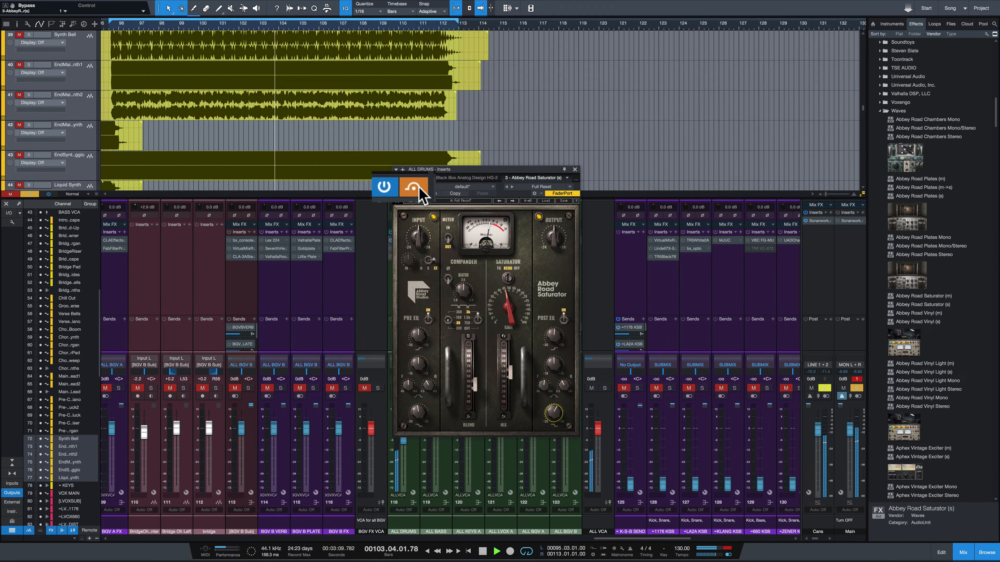
click(420, 189)
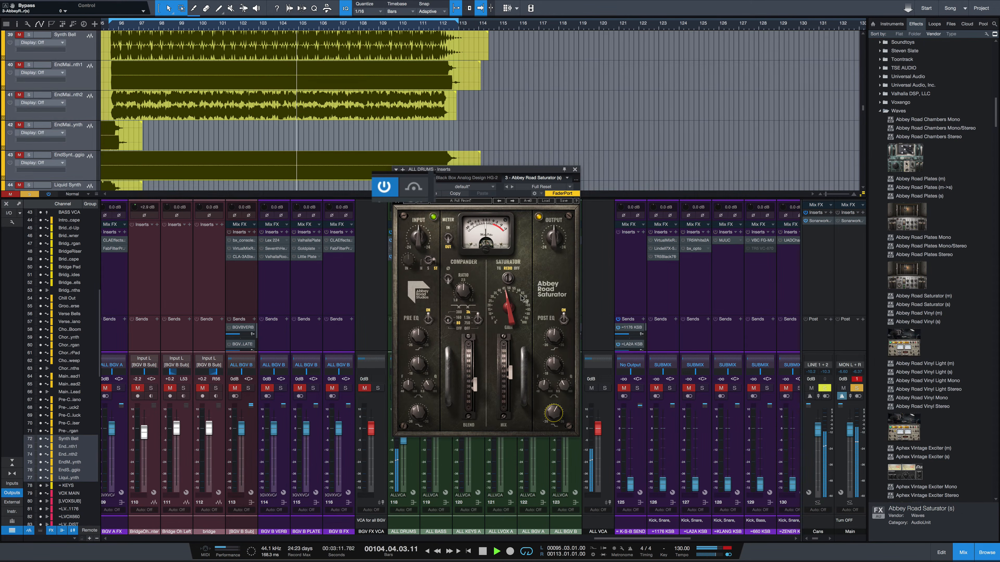
mouse_move(522, 299)
key(space)
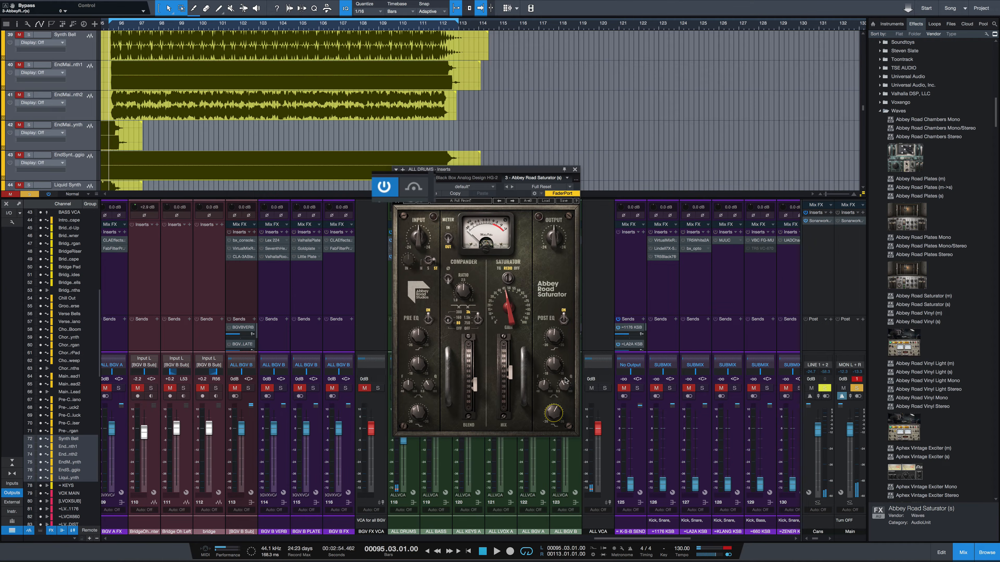
- Adjust the Post EQ bell's frequency, set its Q to about 8.1, and boost its gain by about 3.3 dB during playback
drag(546, 385, 545, 417)
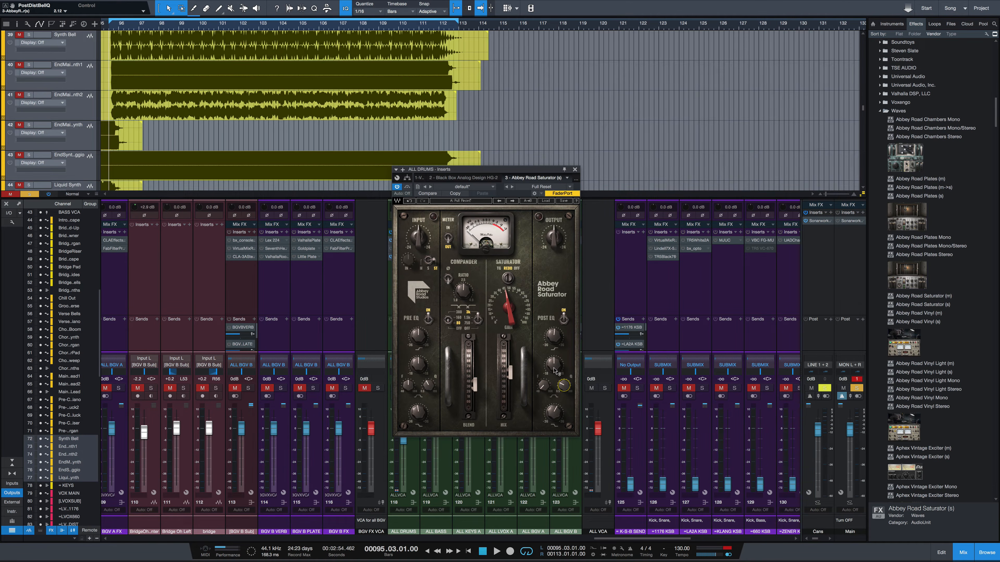
key(space)
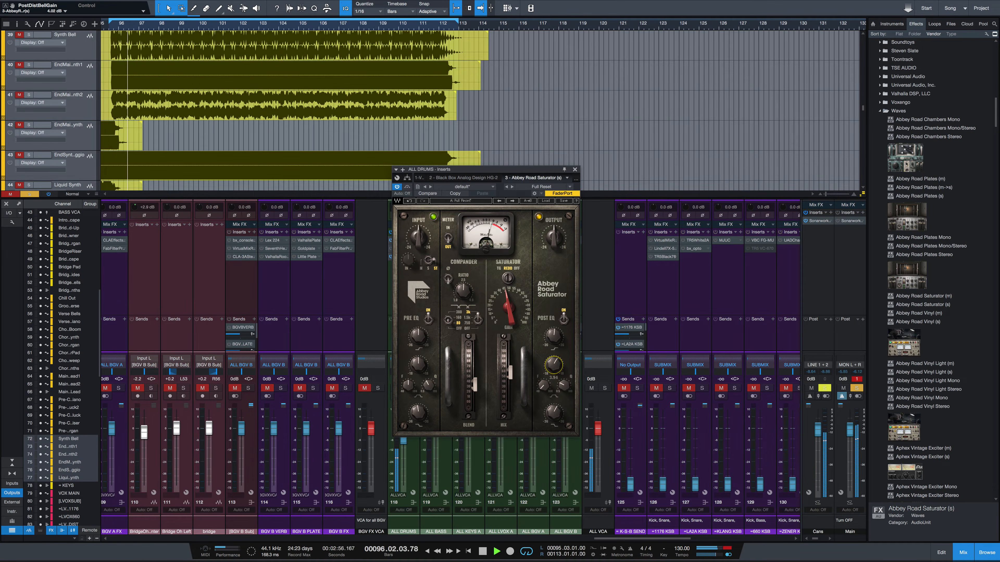
drag(553, 365, 553, 366)
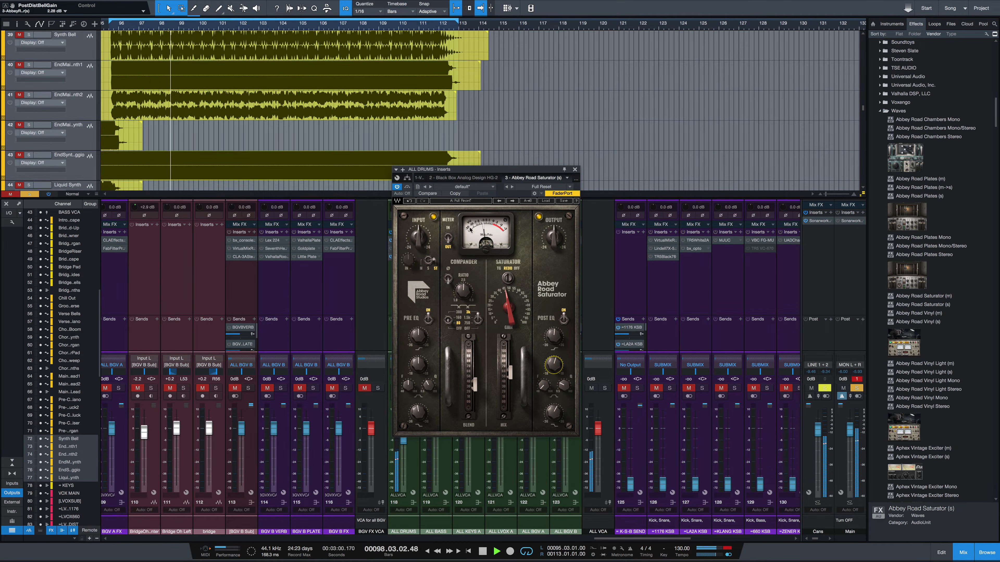
- Compare the drums with and without bypass, reduce the Post EQ bell gain to about 1.5 dB, and stop playback
click(407, 187)
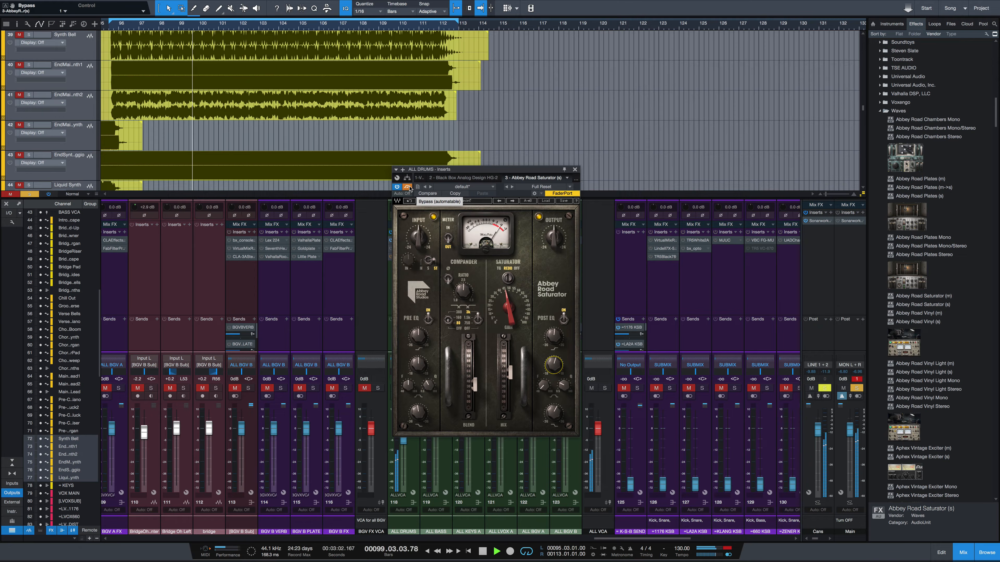
click(407, 187)
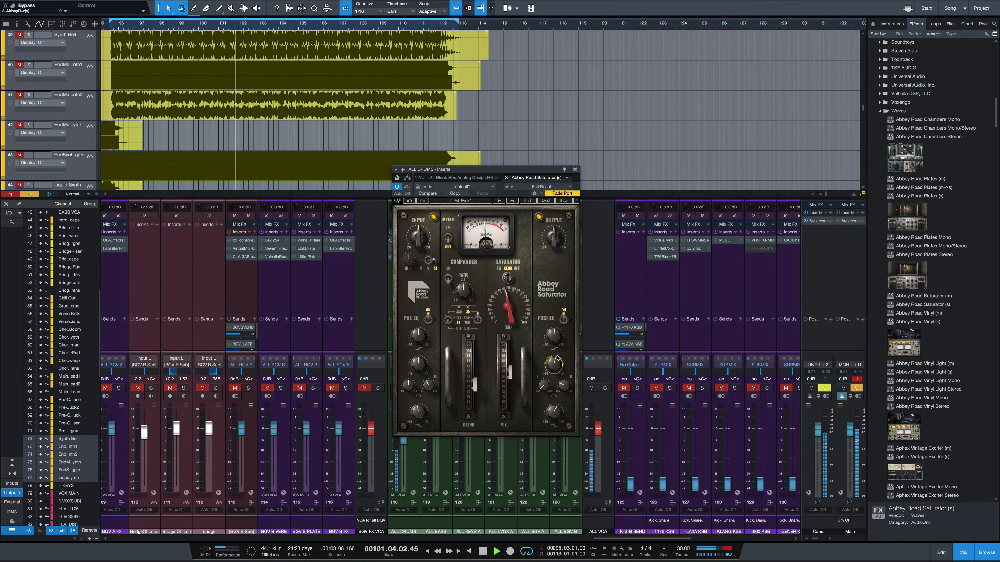
drag(553, 365, 553, 369)
key(space)
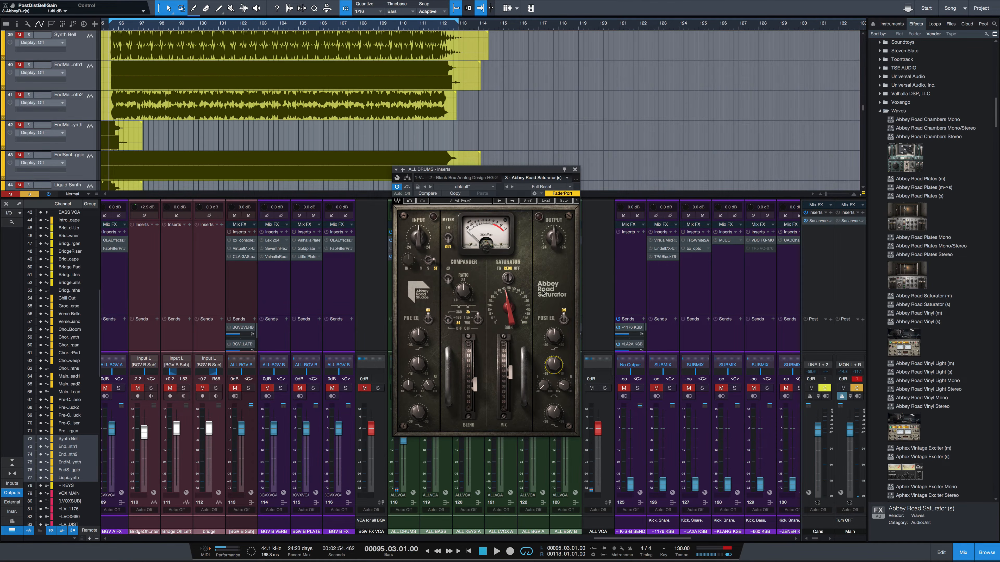
- During drum playback, raise the saturator's Mix to about 62 and trim its Output to about -0.6 dB
key(space)
mouse_move(512, 376)
mouse_down()
mouse_move(510, 405)
mouse_move(510, 368)
mouse_up()
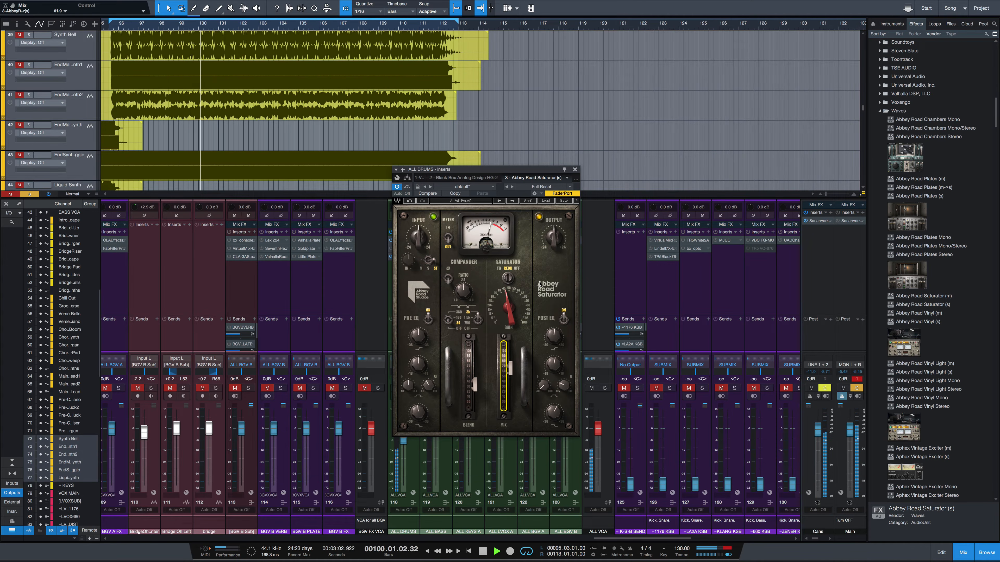
click(553, 237)
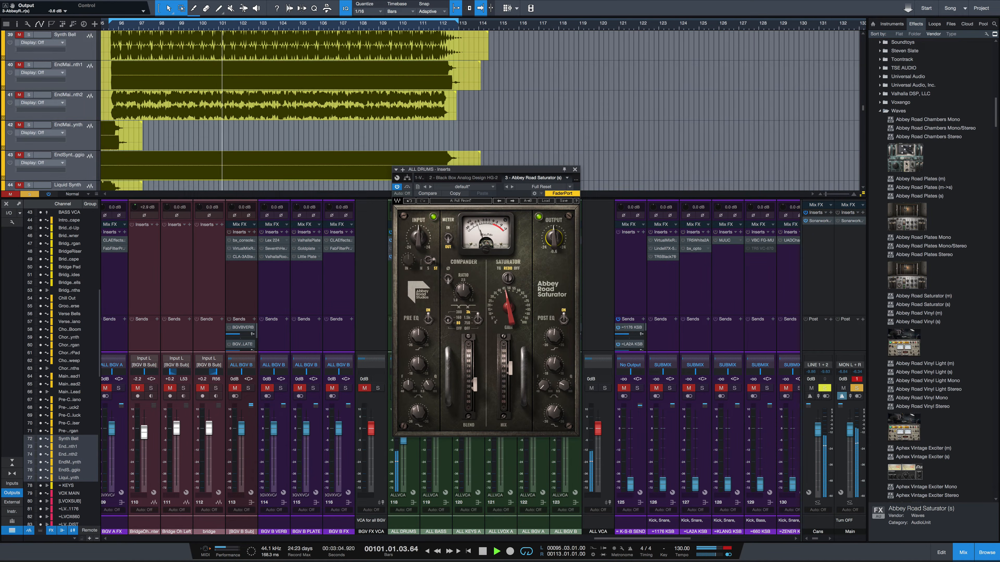
- Compare the drums with the saturator bypassed and active, leave it active, and stop playback
click(408, 187)
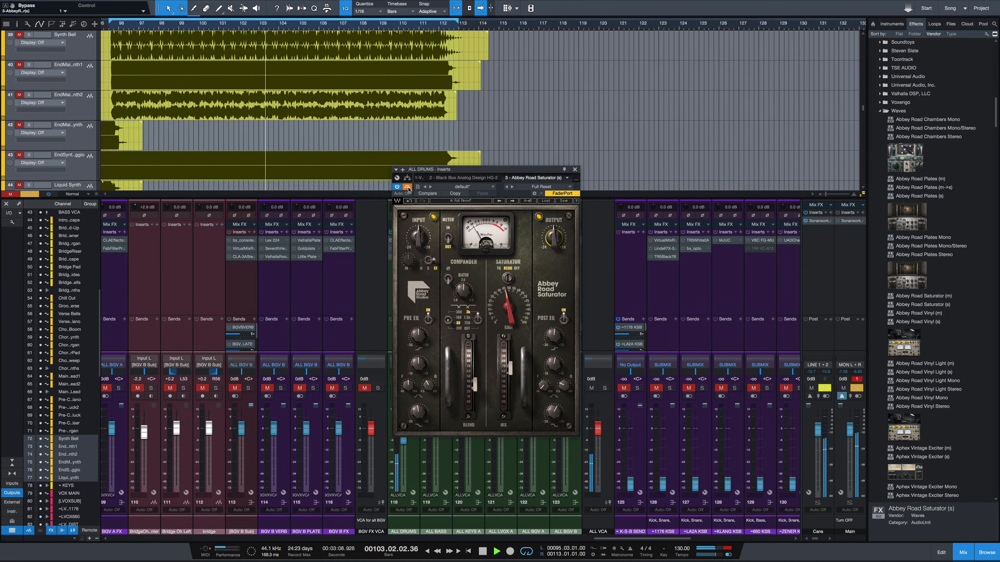
click(407, 187)
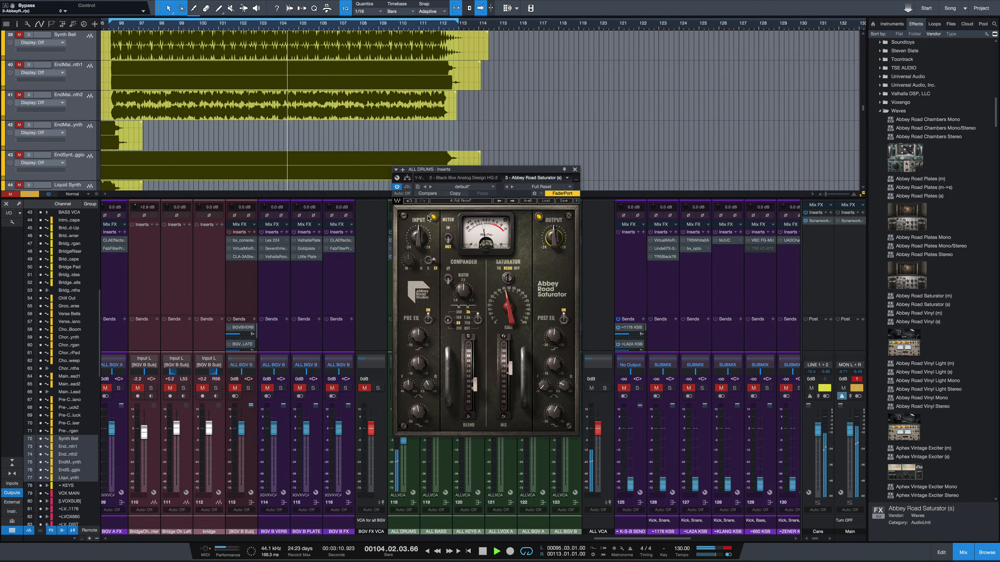
key(space)
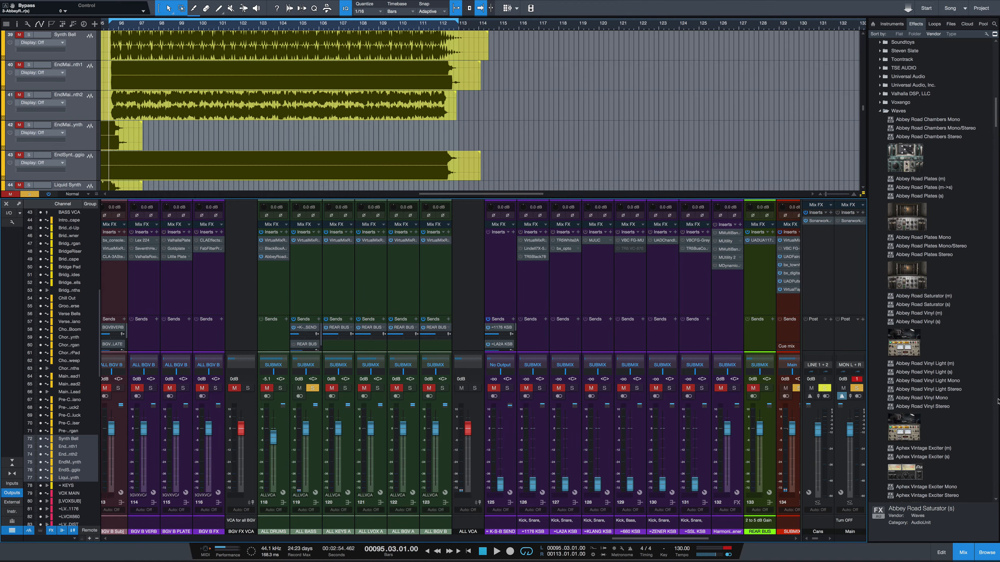
- Copy the Abbey Road Saturator to the ALL BASS bus and compare the bass with and without bypass during playback
drag(315, 267, 315, 267)
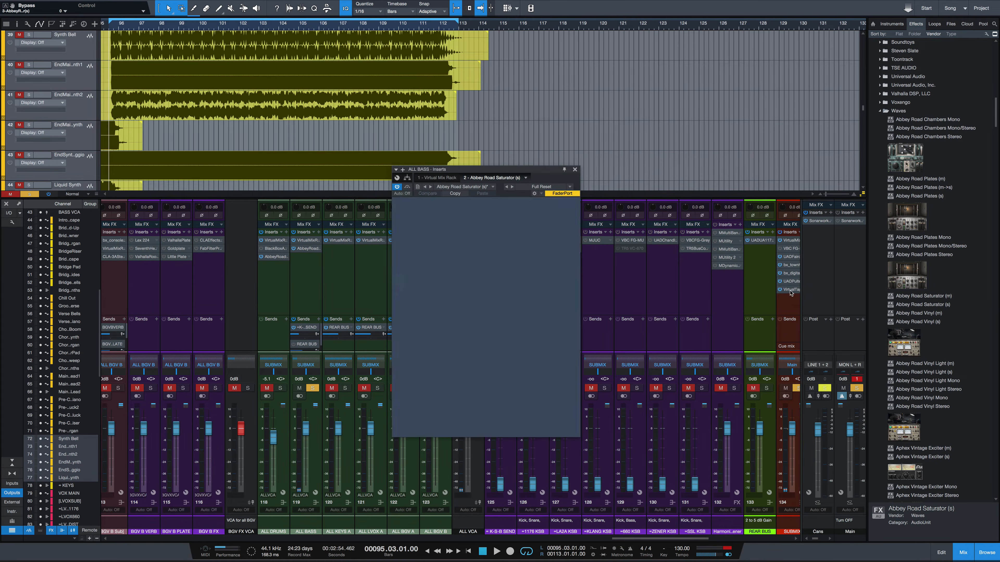
key(space)
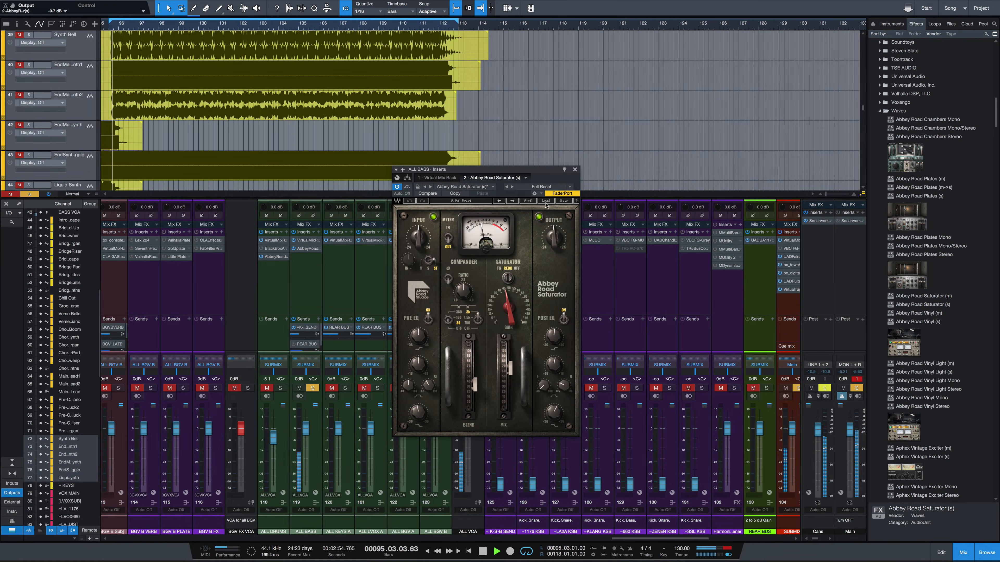
click(408, 187)
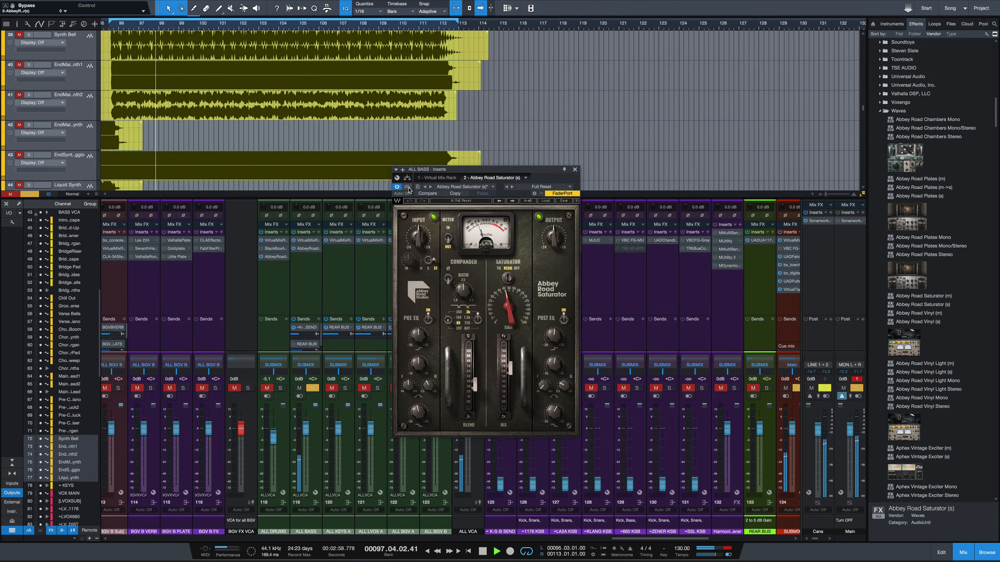
click(407, 187)
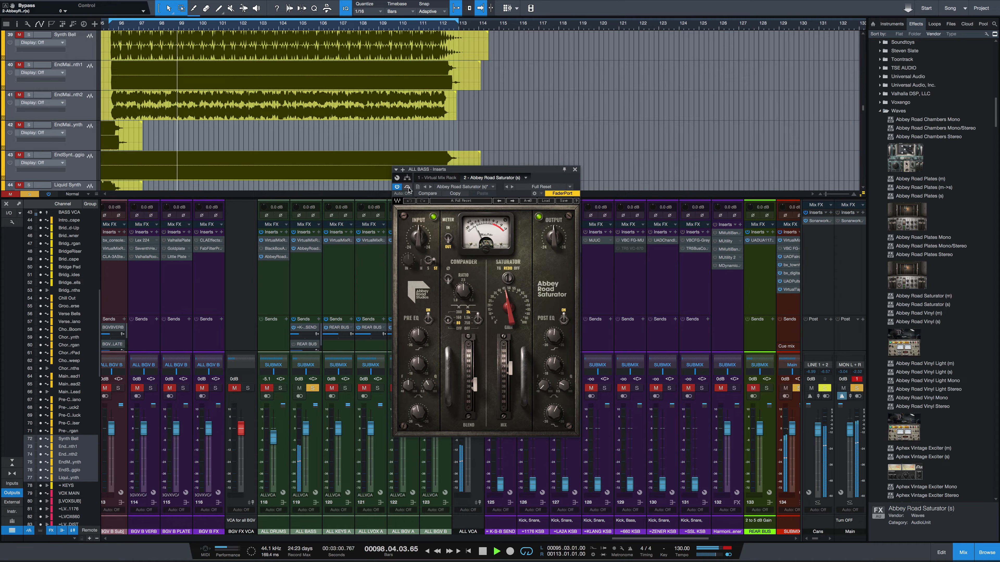
key(space)
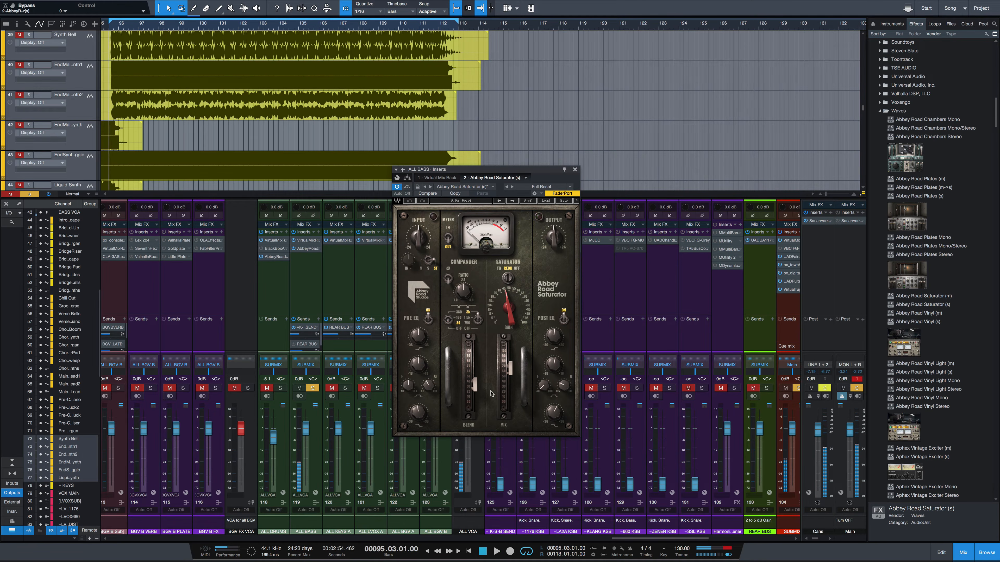
- Set the bass saturator's Blend to 0, switch its saturator type to TG, and start playback
drag(476, 384, 474, 413)
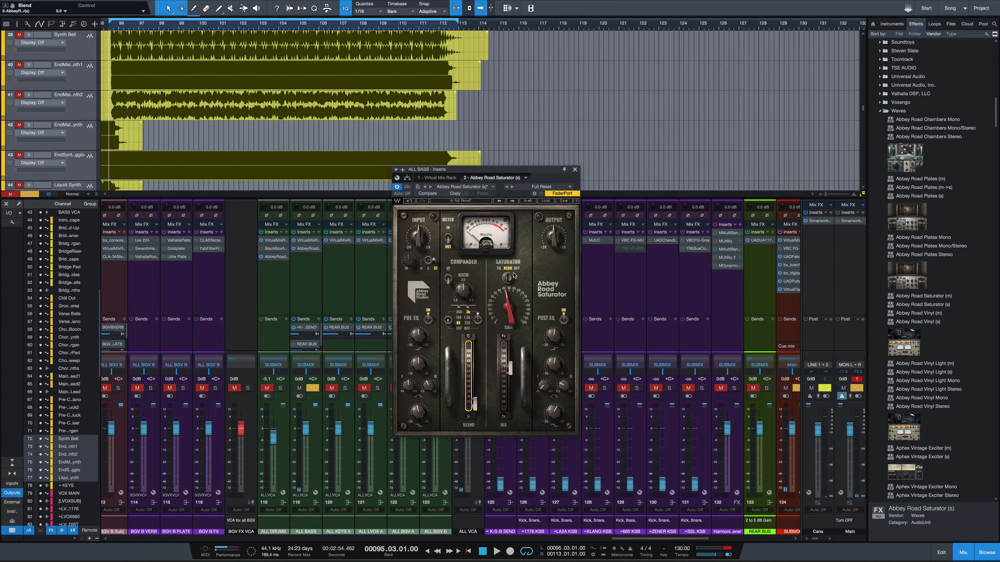
click(508, 278)
key(space)
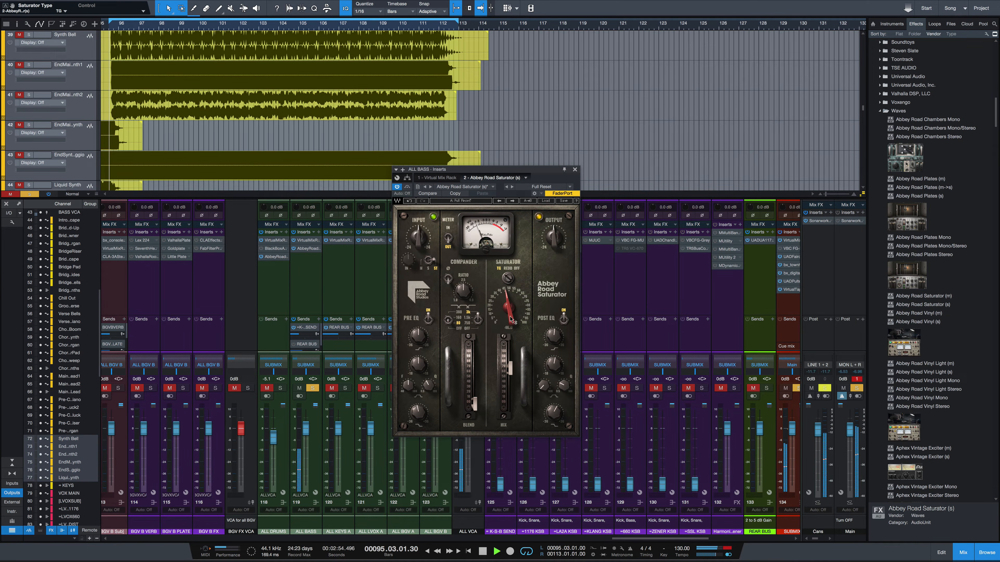
- Raise the saturator Gain to about 86, switch the type to REDD, and raise the Mix to about 95
mouse_move(511, 317)
mouse_down()
mouse_move(512, 290)
mouse_move(508, 309)
mouse_up()
click(508, 277)
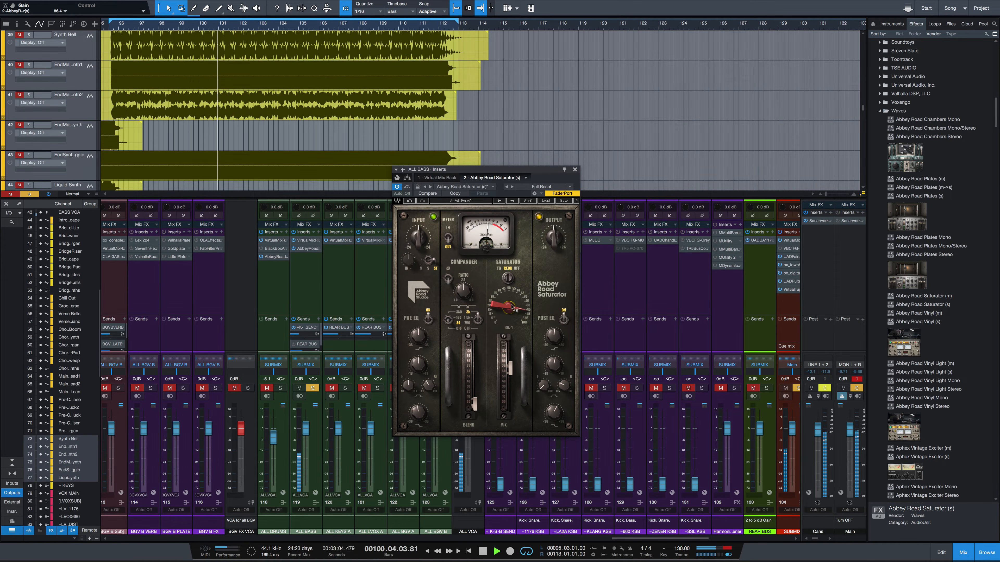
drag(509, 368, 509, 352)
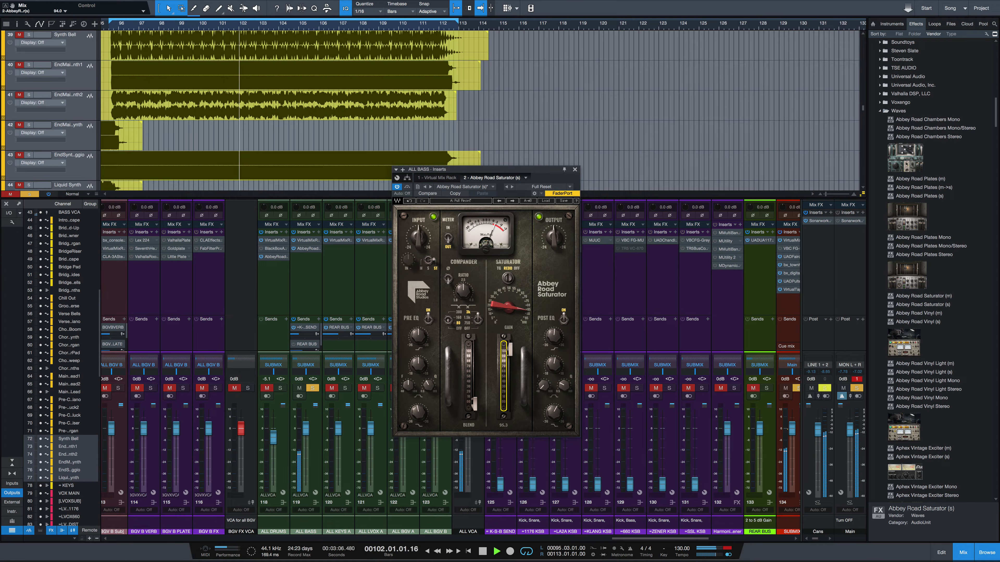
- Compare the TG and REDD types on the bass at varying Mix levels, ending on REDD with Gain at about 70
drag(507, 309, 509, 347)
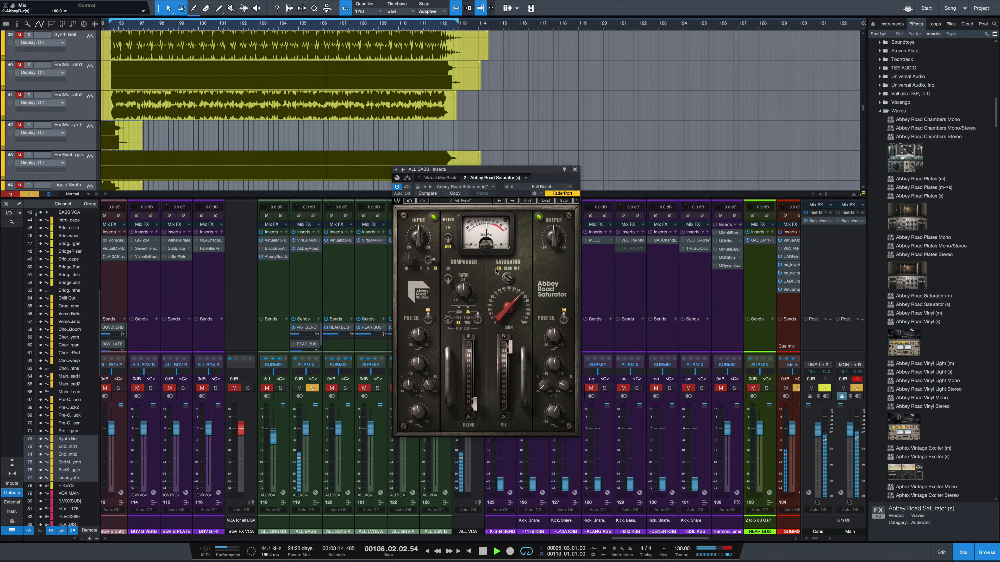
drag(508, 309, 508, 306)
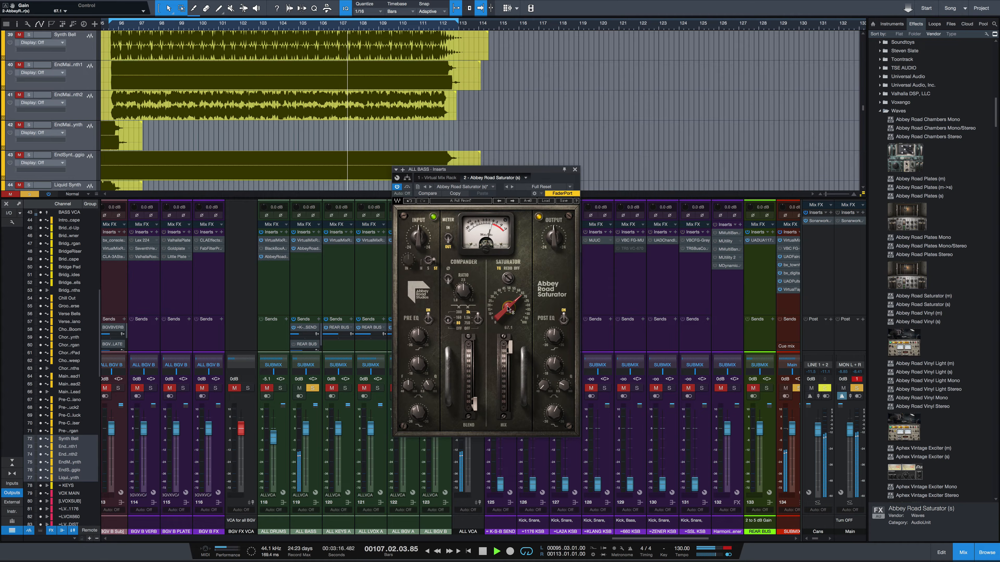
mouse_move(509, 346)
mouse_down()
mouse_move(509, 412)
mouse_move(510, 361)
mouse_up()
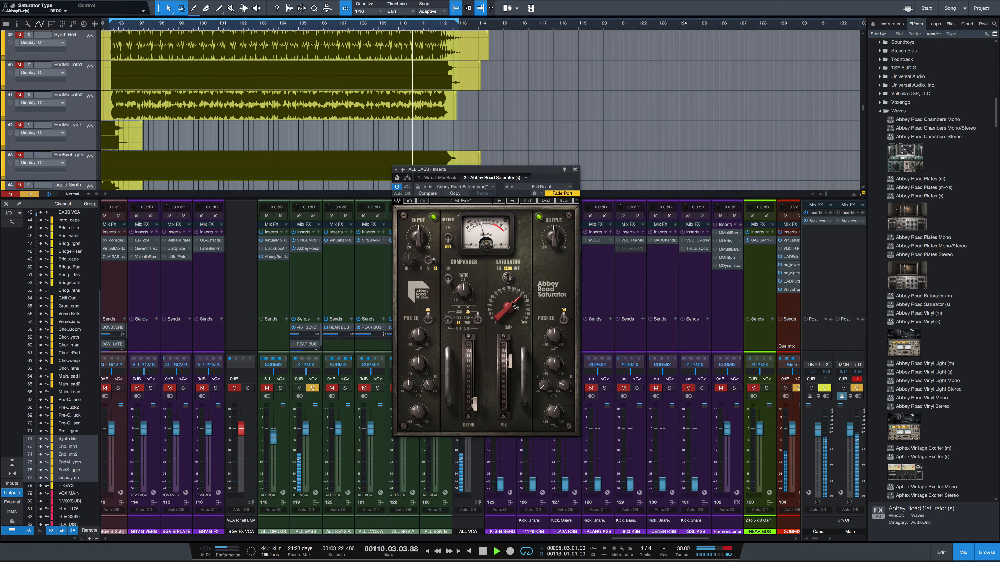
drag(508, 309, 515, 307)
key(space)
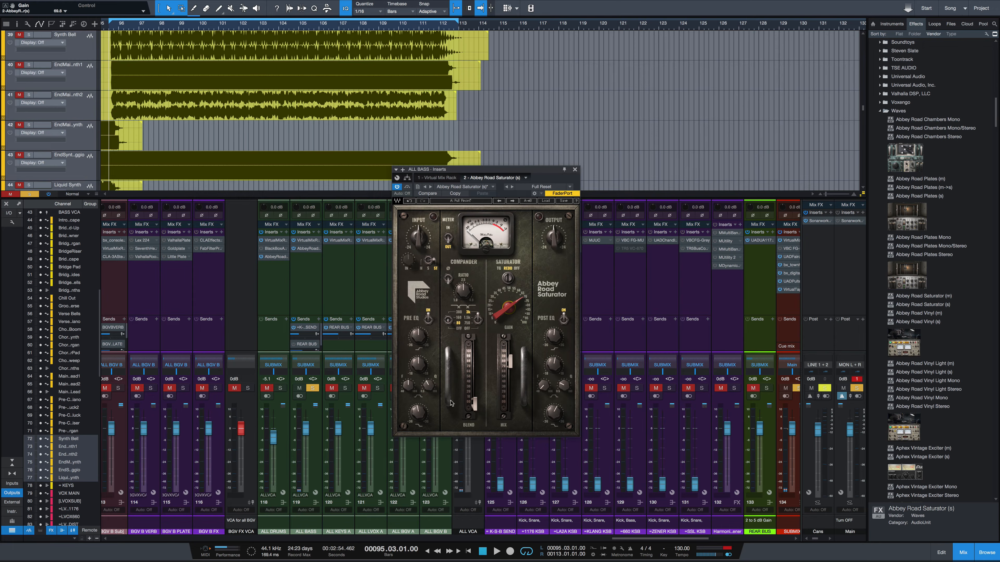
- Play the bass, raise the saturator Gain to about 92, and lower the Mix slightly
key(space)
drag(510, 313, 510, 304)
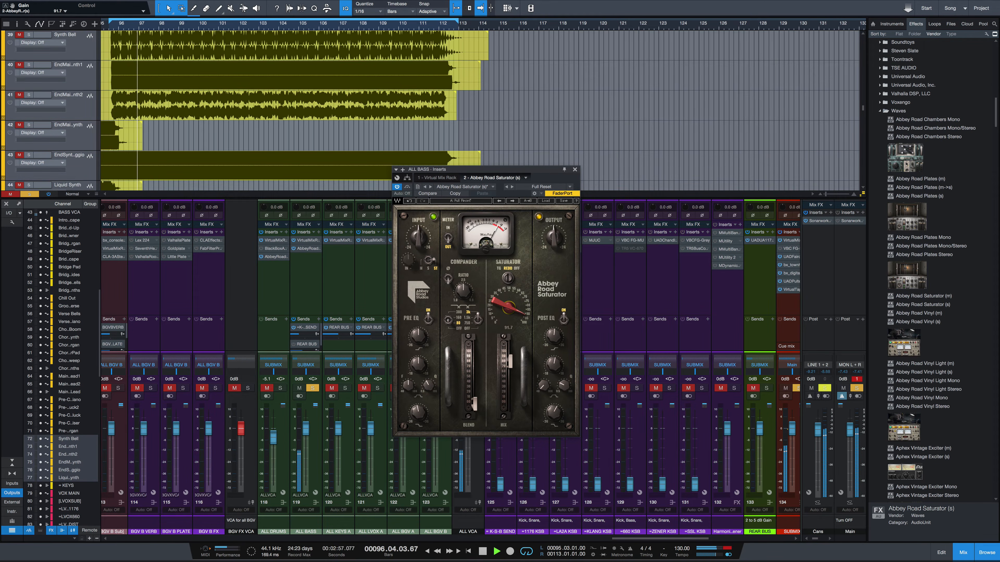
drag(510, 361, 509, 368)
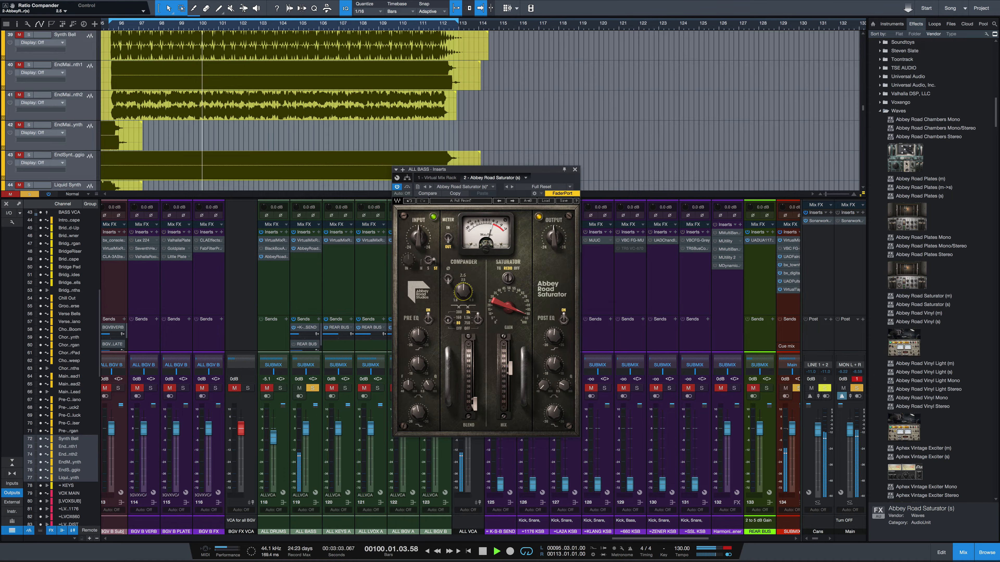
key(space)
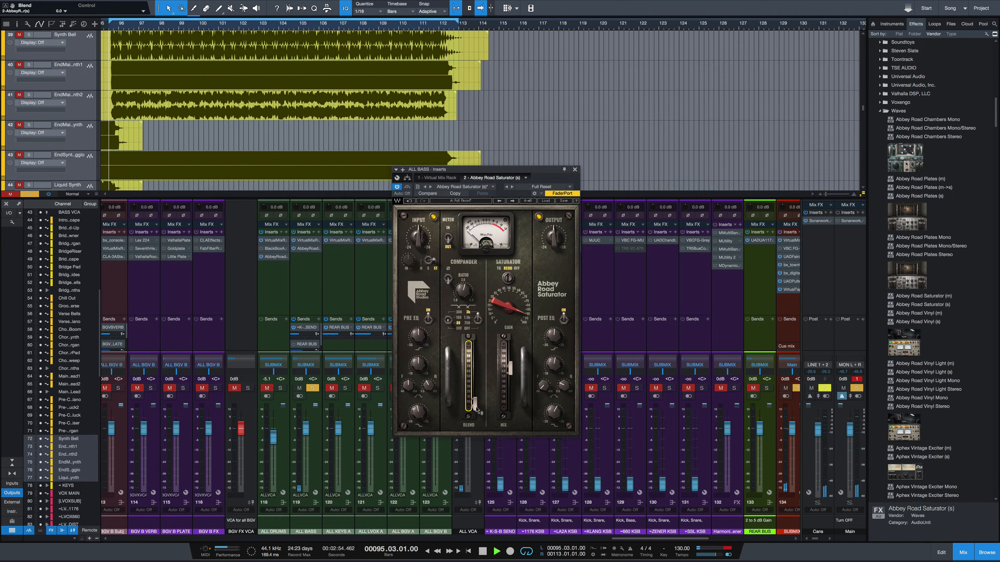
- Raise the compander ratio and bring the Blend up to just above its midpoint while playing the bass
key(space)
drag(477, 411, 474, 347)
mouse_move(463, 291)
mouse_down()
mouse_move(463, 307)
mouse_move(466, 291)
mouse_up()
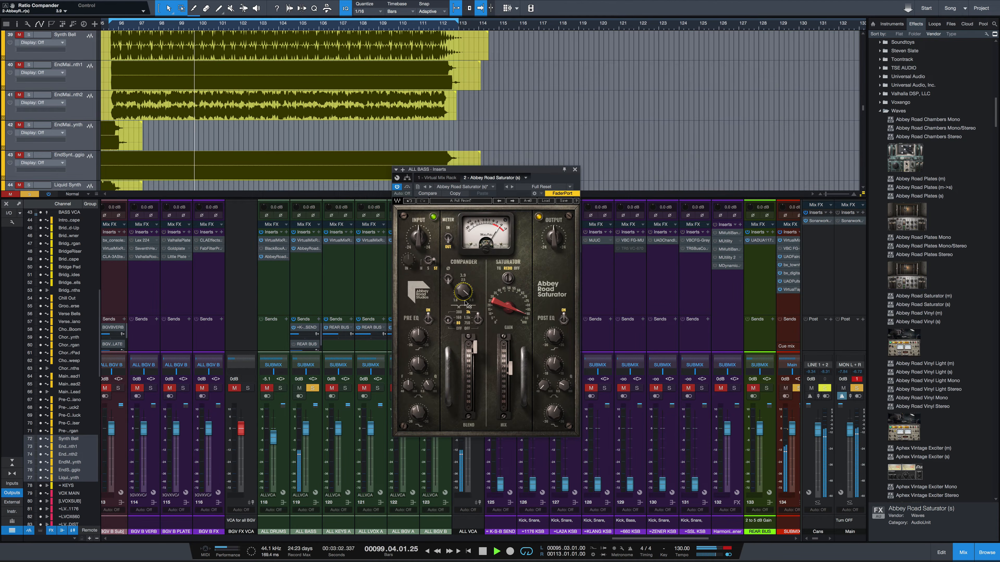
drag(474, 348, 474, 366)
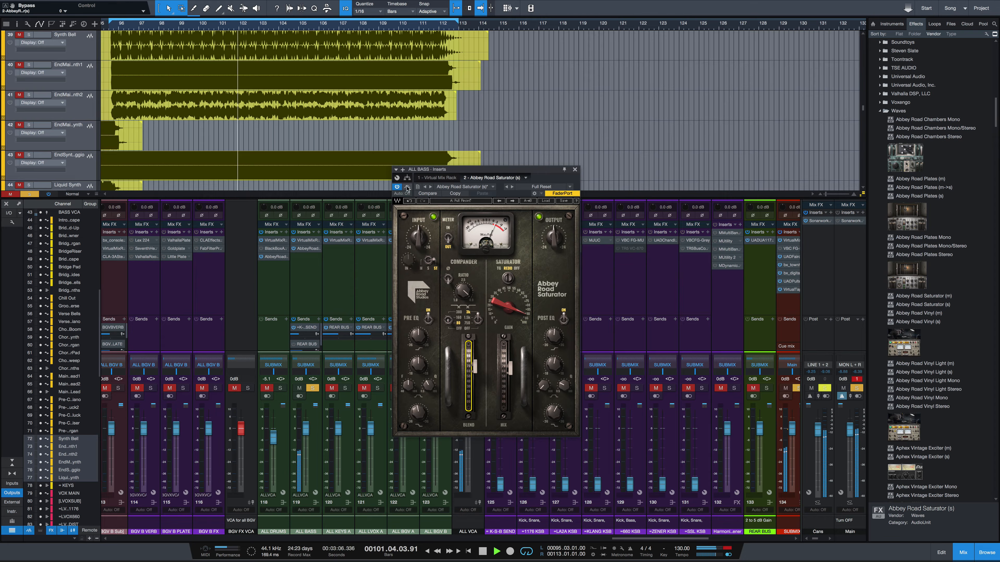
key(space)
- Lower the saturator's Output, then compare the processed and bypassed bass during playback, leaving the saturator active
click(556, 235)
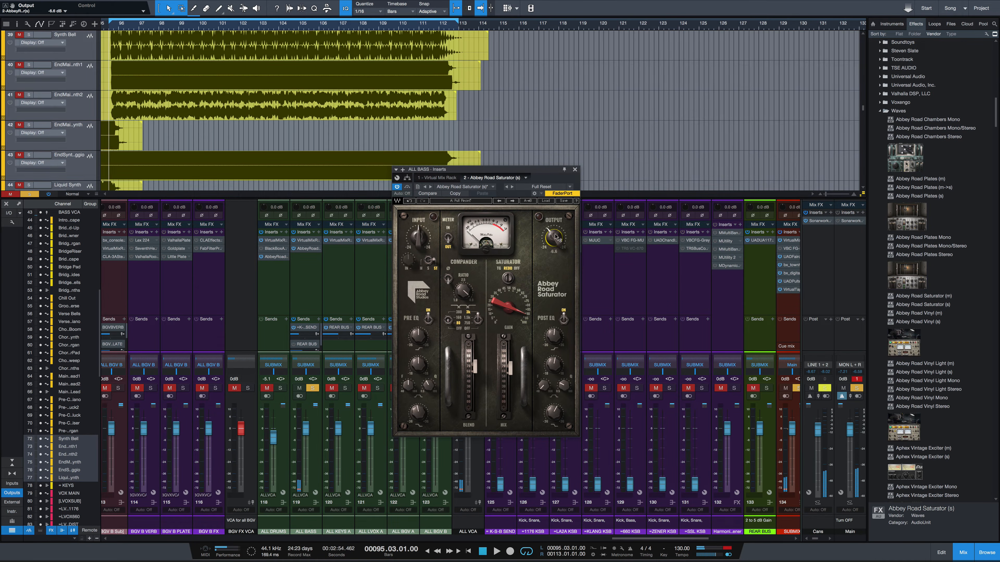
drag(557, 237, 556, 233)
key(space)
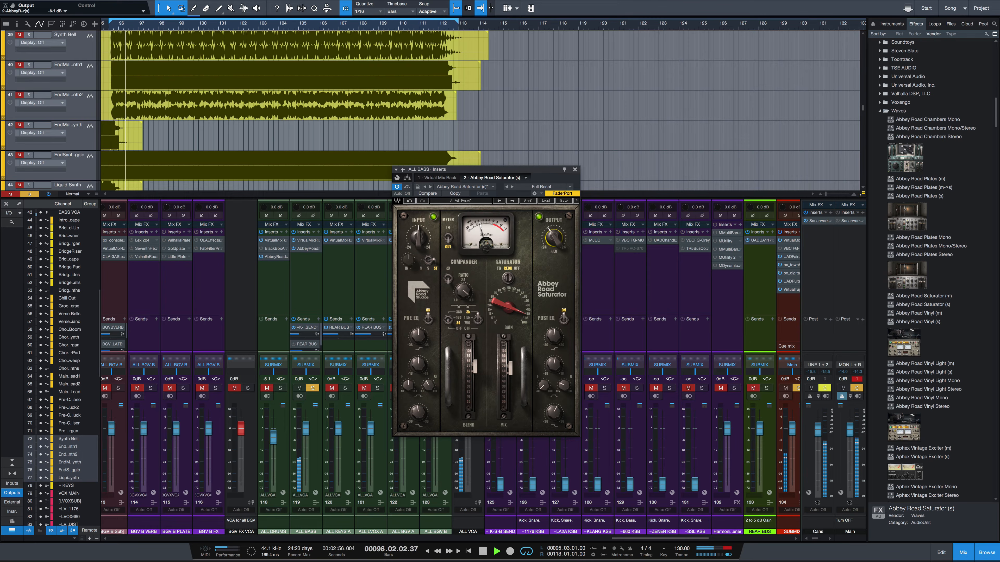
click(407, 187)
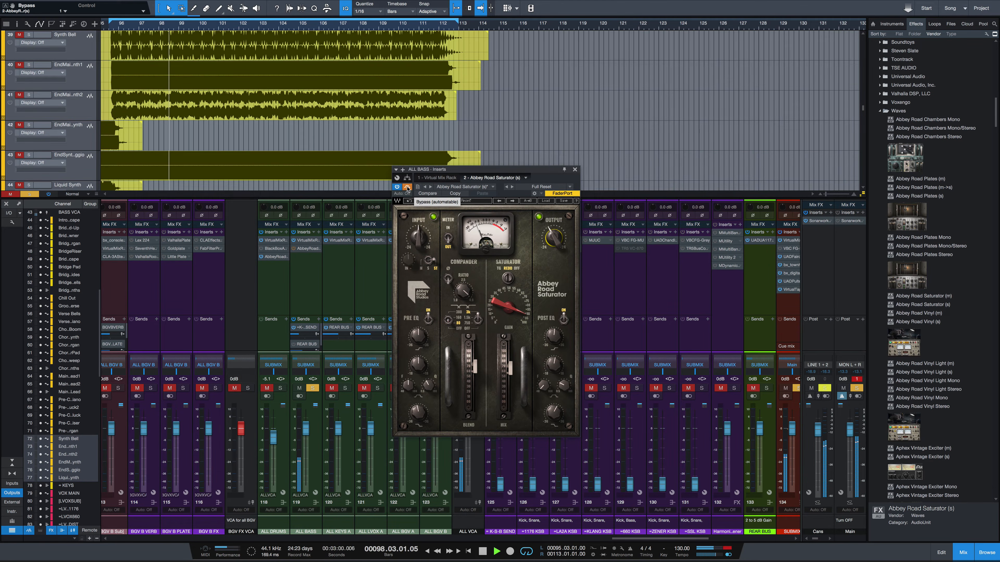
click(407, 188)
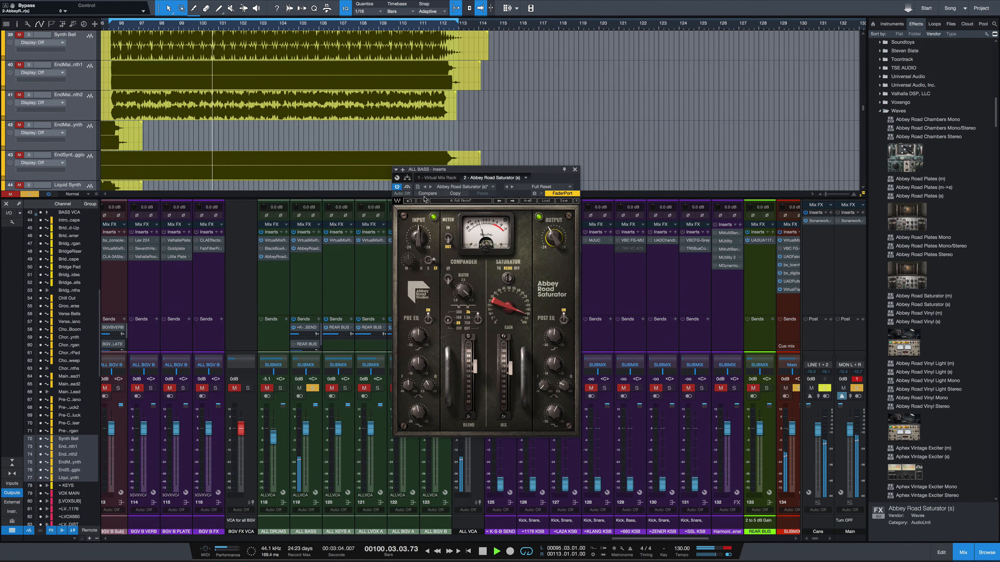
- Lower the Blend slightly and the Mix to about 46, stop playback, and close the bass saturator
drag(474, 367, 499, 377)
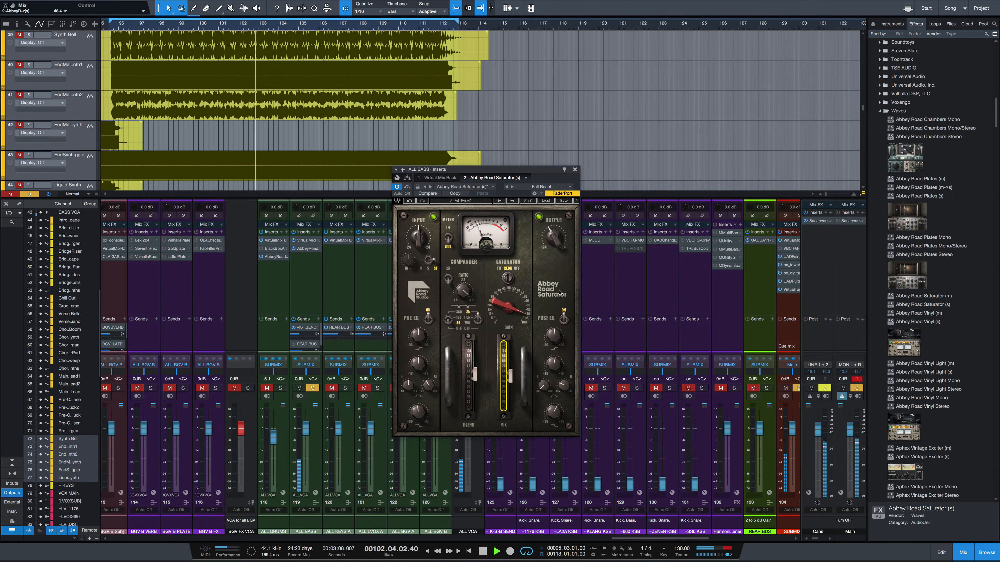
key(space)
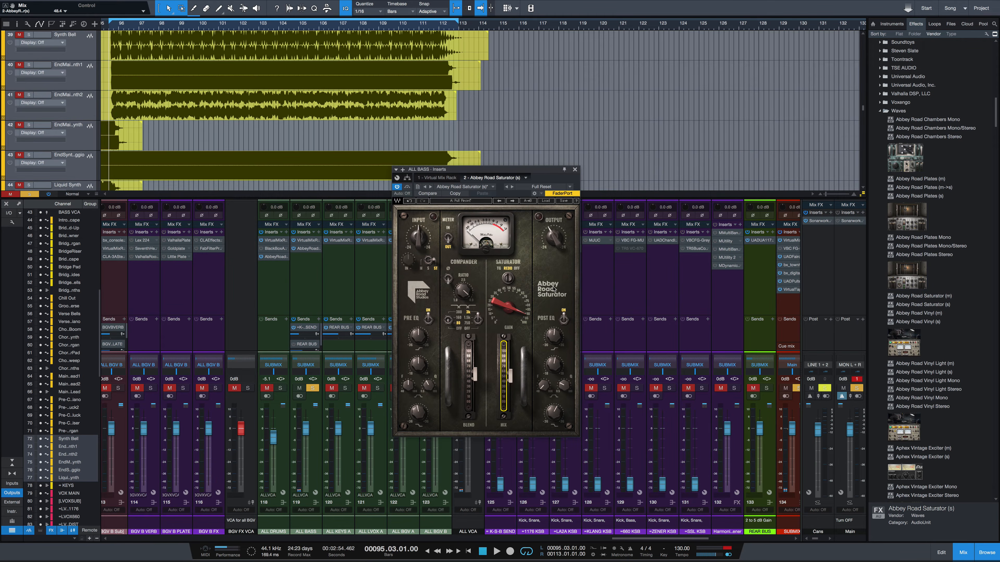
click(576, 170)
- Unsolo the ALL BASS bus and insert Abbey Road Saturator (m) on the VOX MAIN channel
click(311, 389)
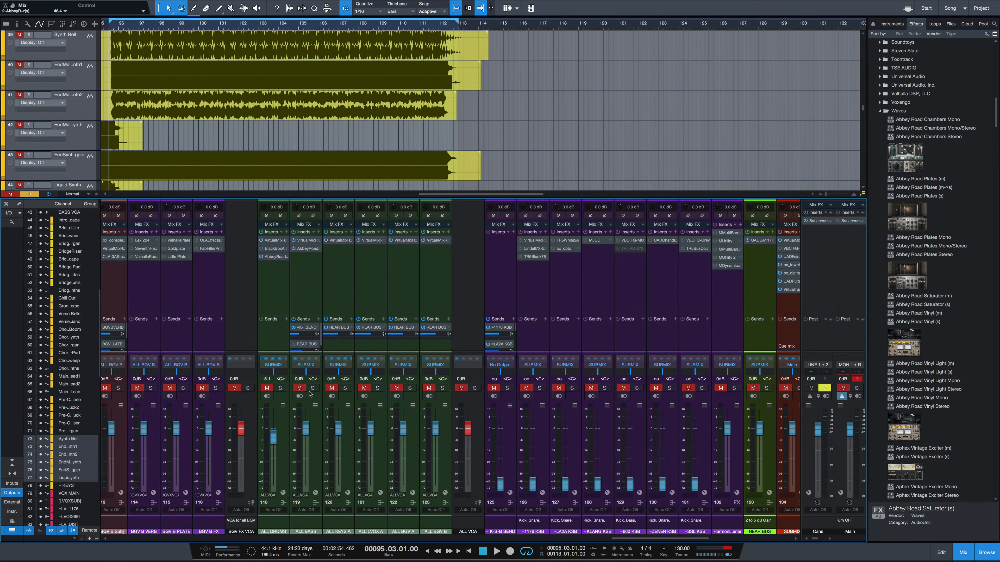
drag(654, 539, 580, 539)
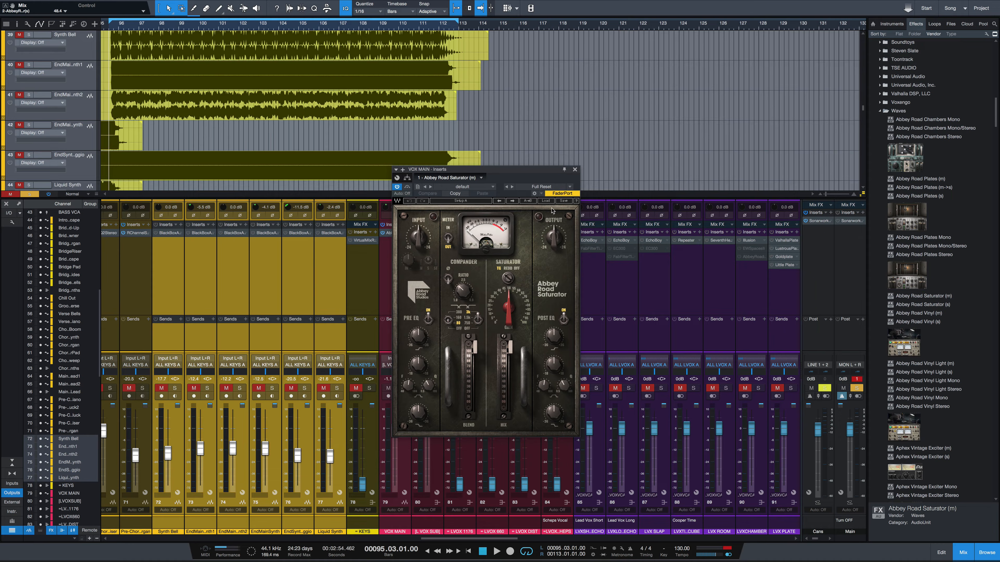
- Load Dave Darlington's Vocal Stressor artist preset in the VOX MAIN saturator
click(545, 201)
mouse_move(548, 255)
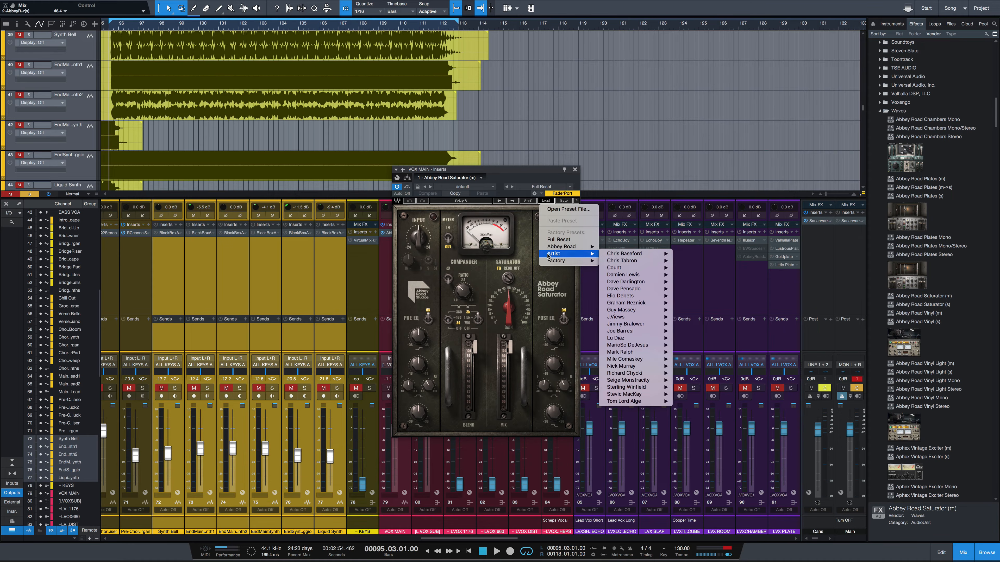
mouse_move(626, 281)
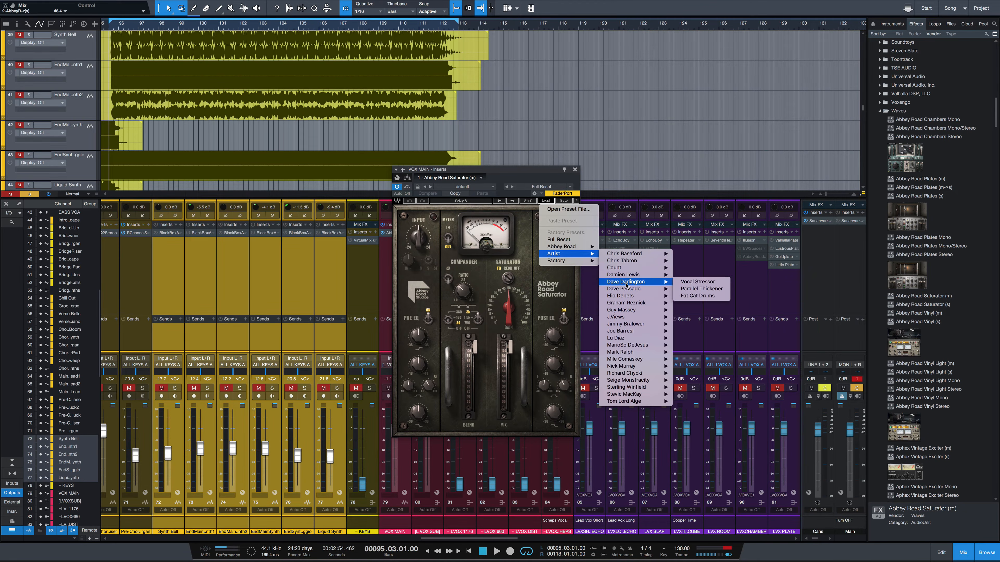
click(694, 282)
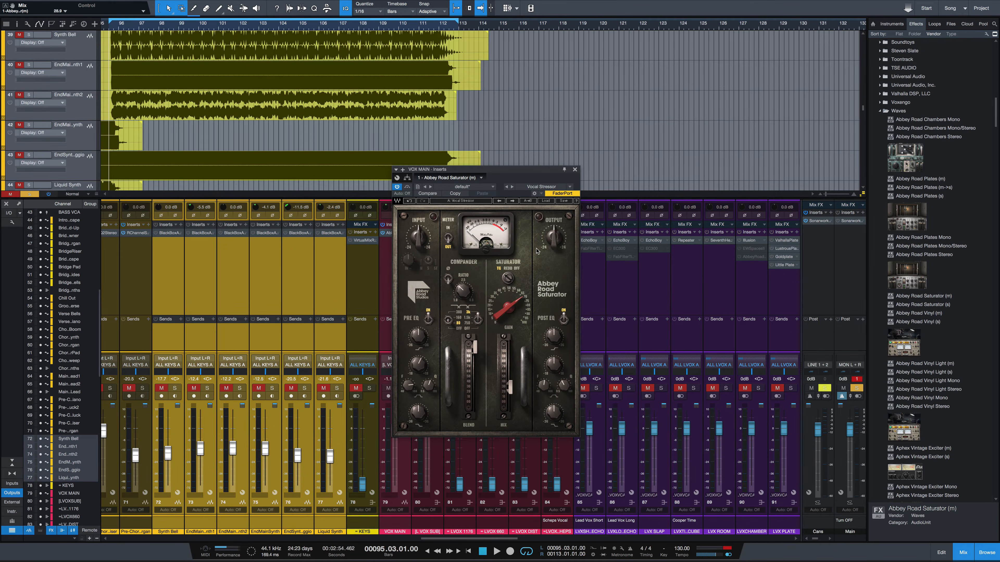
- Play the main vocal with the saturator bypassed, then replay it with the saturator active to compare
click(408, 189)
key(space)
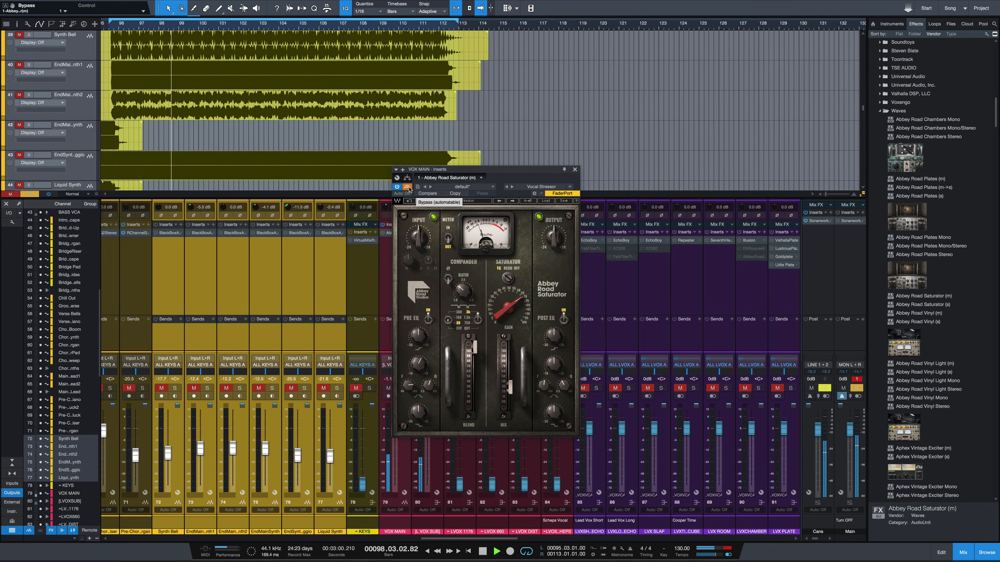
key(space)
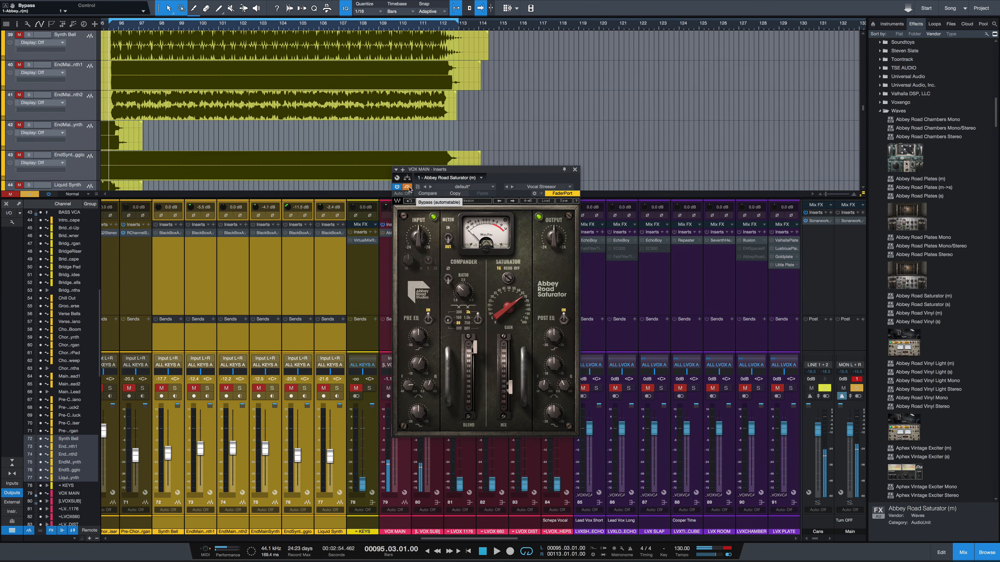
key(space)
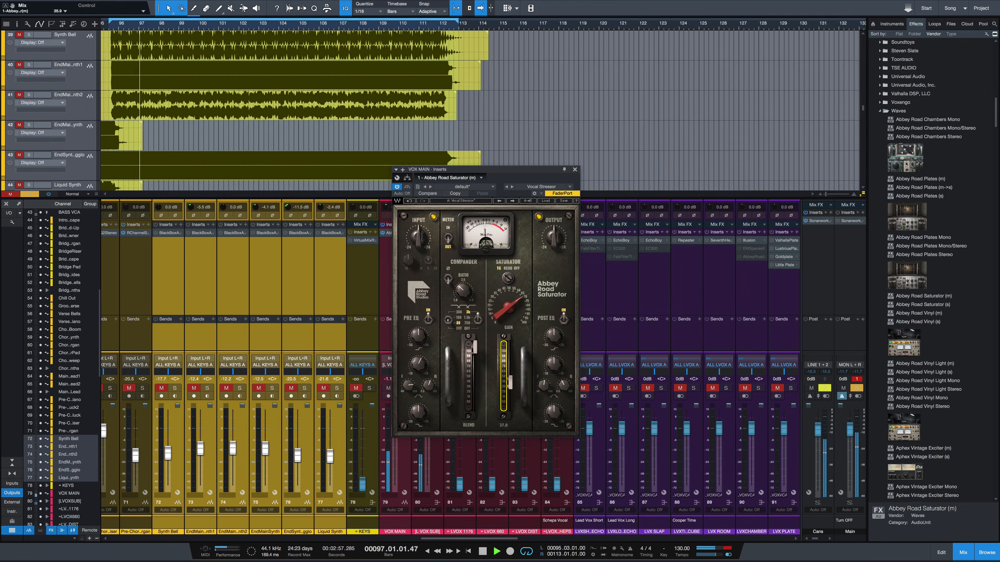
- Raise the Mix to about 48, compare the processed vocal with bypass, and stop playback with the saturator active
drag(510, 387, 509, 376)
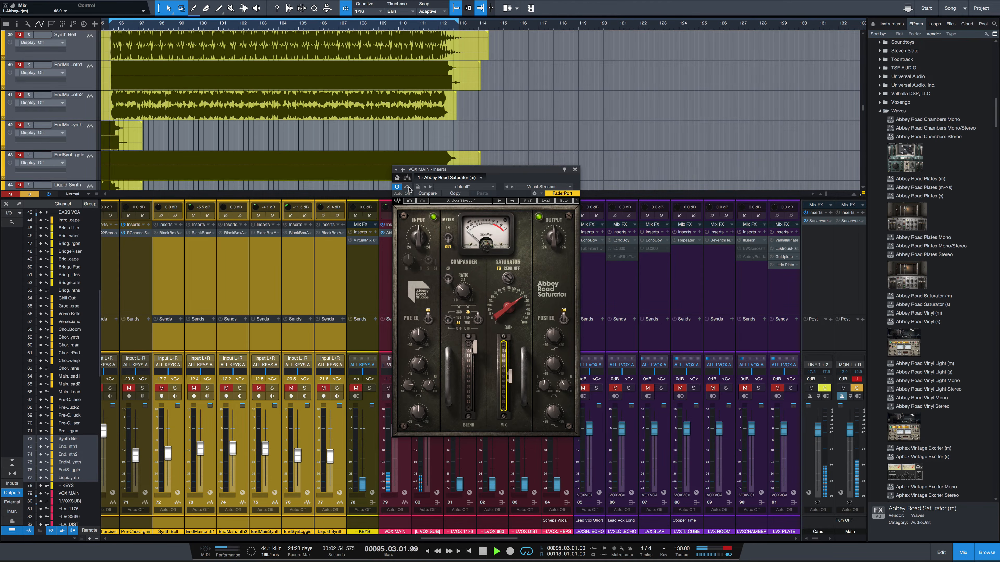
click(419, 189)
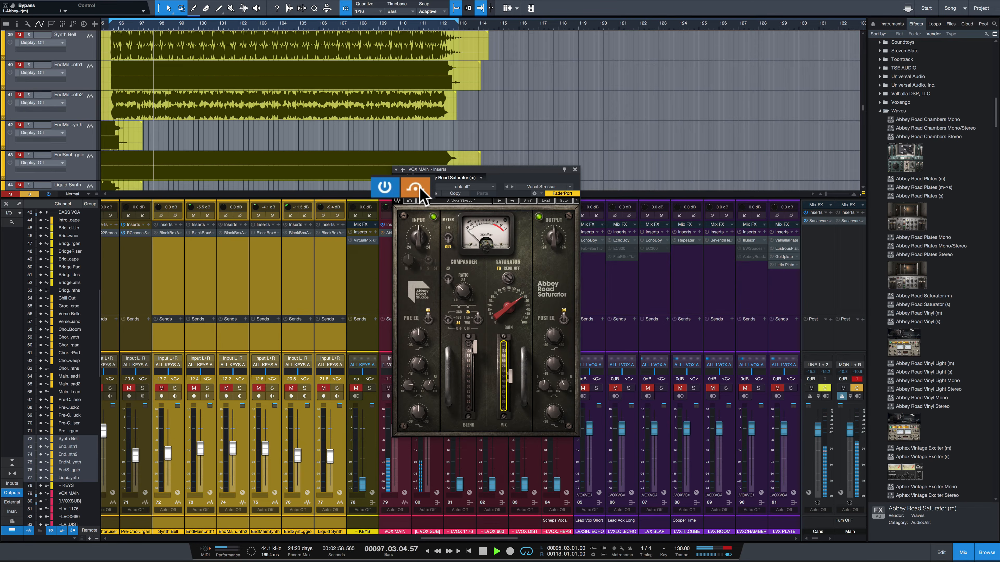
click(419, 189)
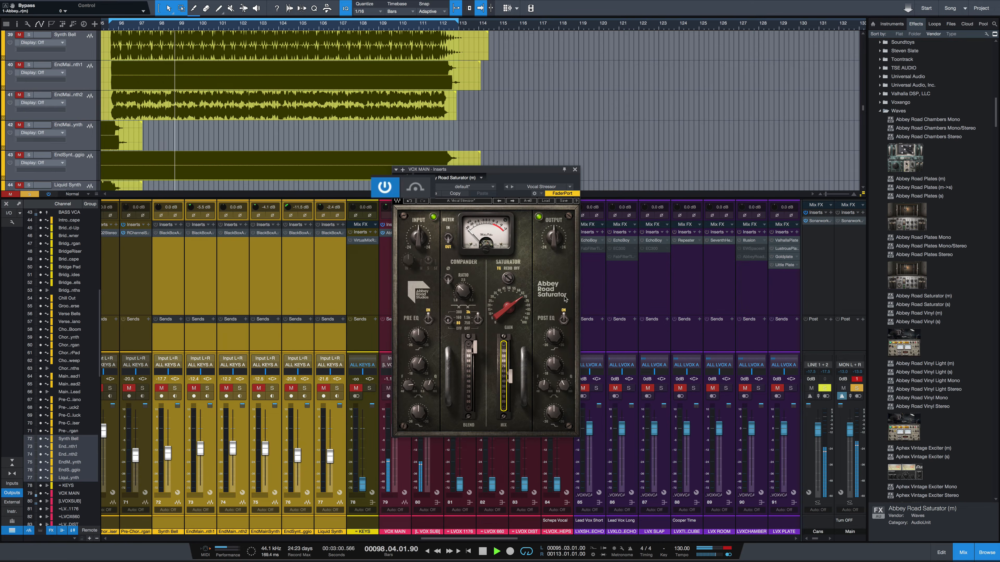
key(space)
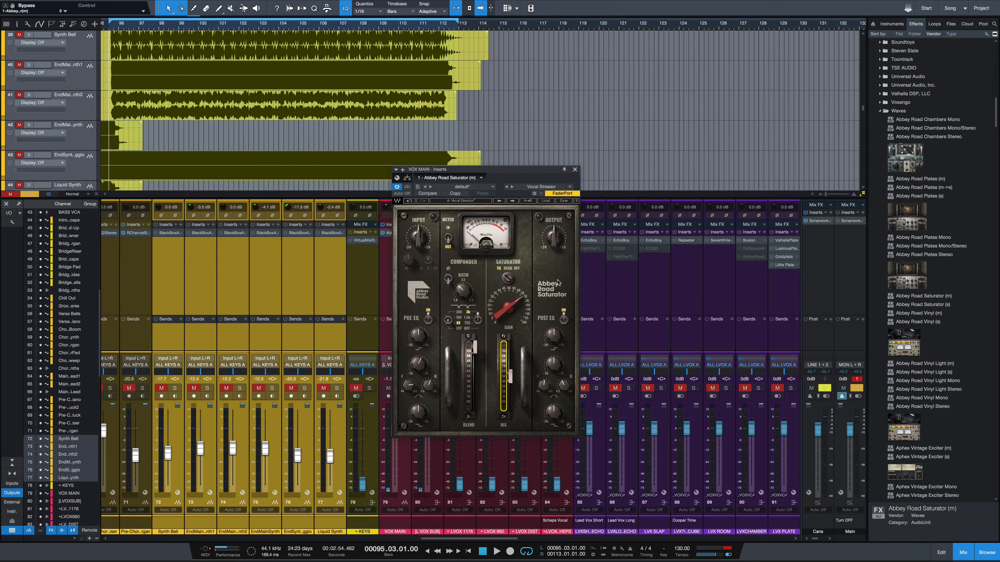
- Load Dave Pensado's Vocal Enhance artist preset in the VOX MAIN saturator
click(546, 202)
mouse_move(570, 253)
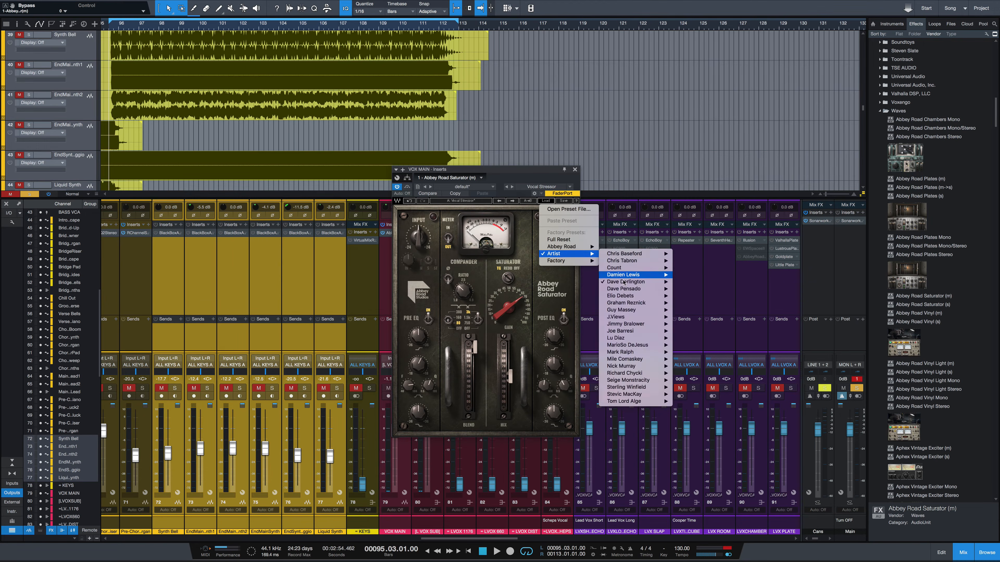
mouse_move(626, 290)
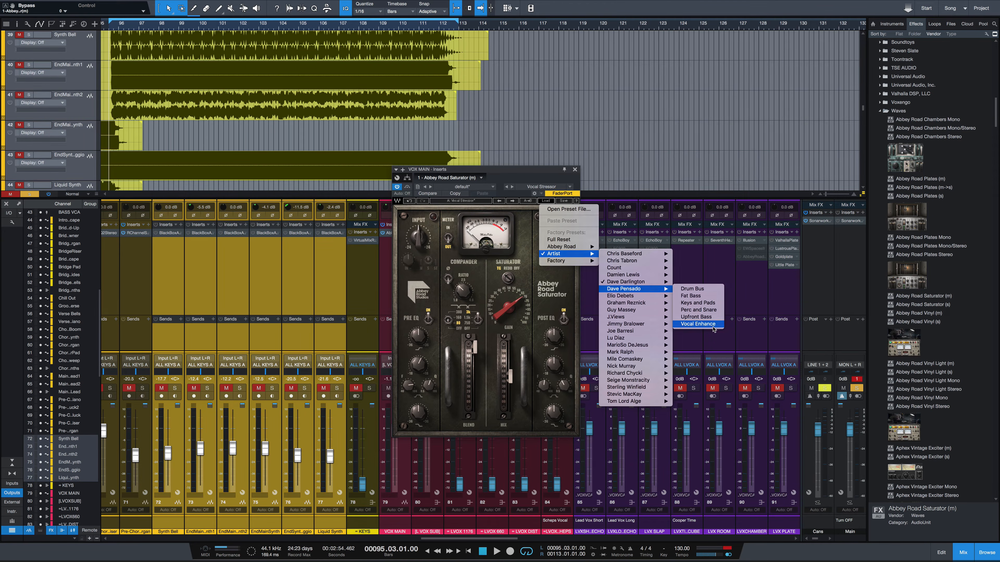
click(704, 324)
- Compare the vocal through the Vocal Enhance preset with bypass during playback, then stop and leave the saturator active
key(space)
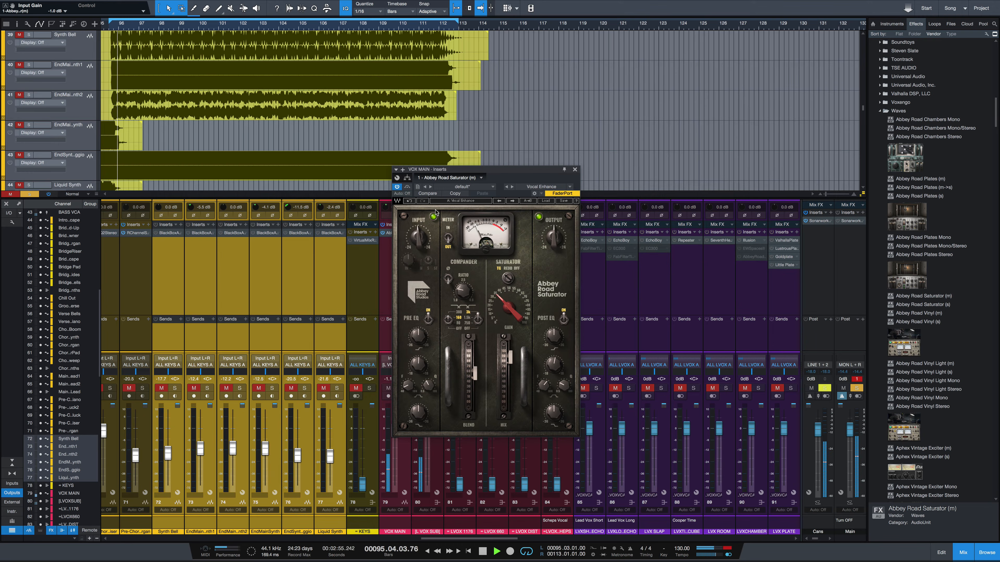
click(407, 187)
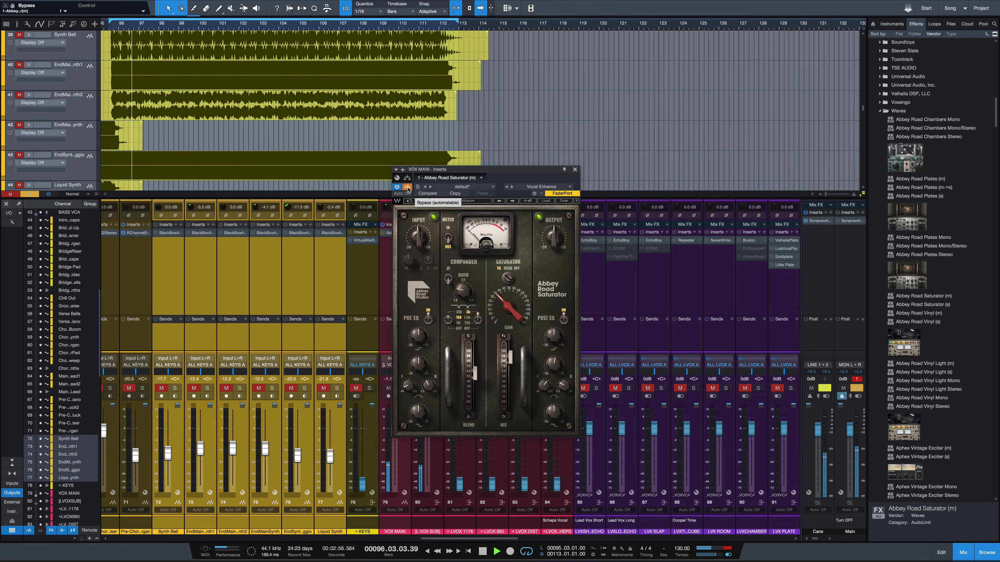
click(408, 187)
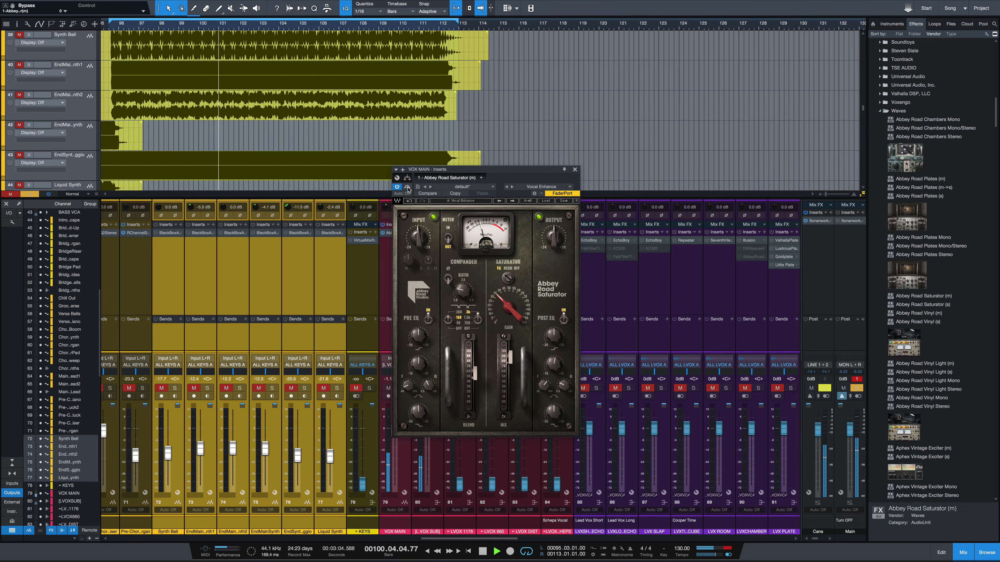
click(407, 188)
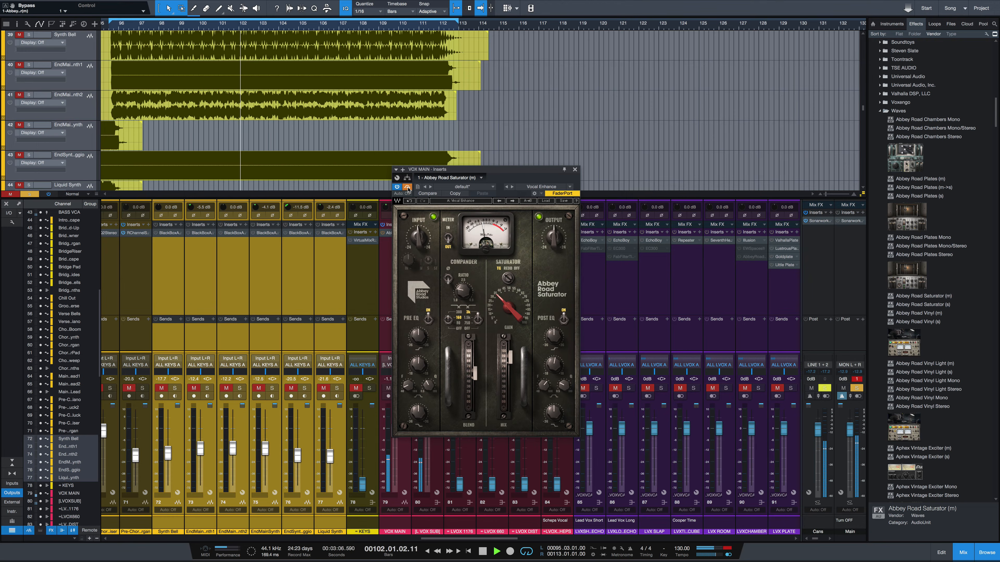
key(space)
click(408, 188)
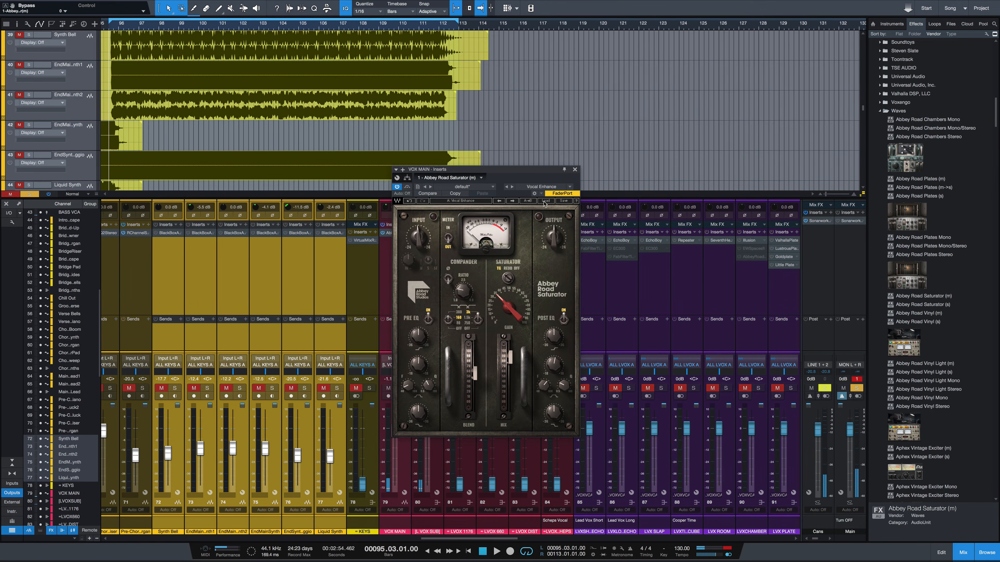
- Load Guy Massey's Vocal Focus artist preset in the VOX MAIN saturator
click(545, 201)
mouse_move(581, 254)
mouse_move(660, 269)
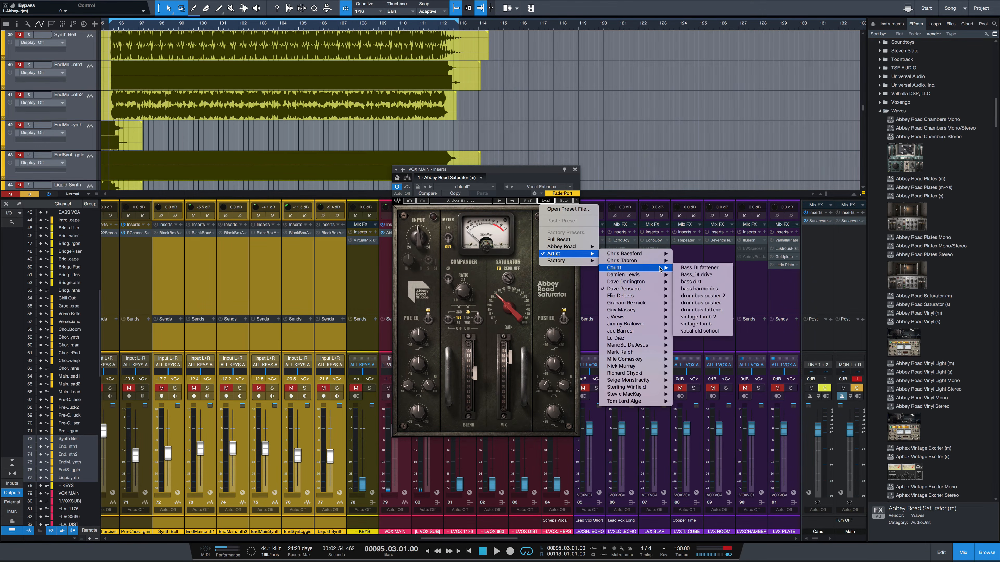
mouse_move(657, 311)
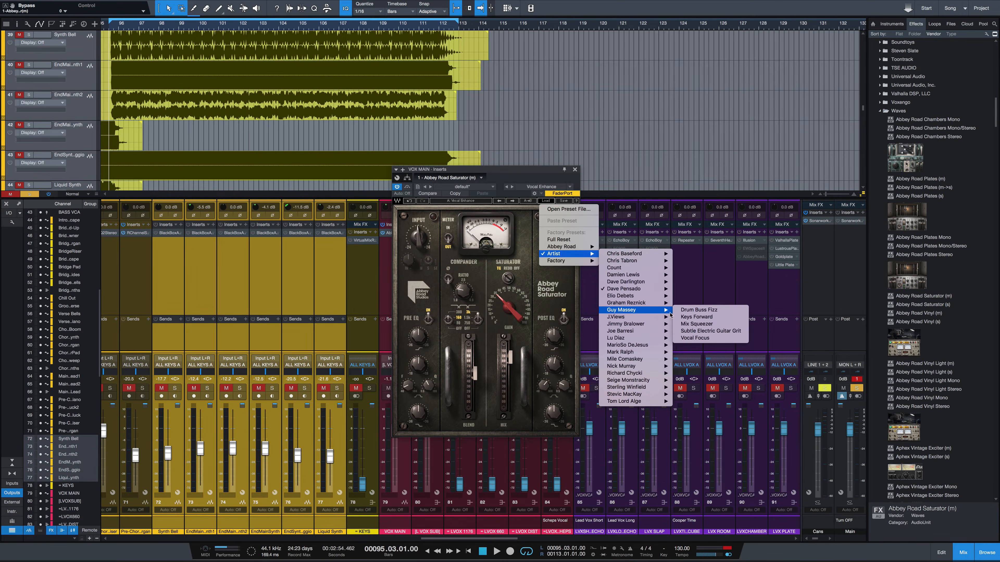
click(693, 339)
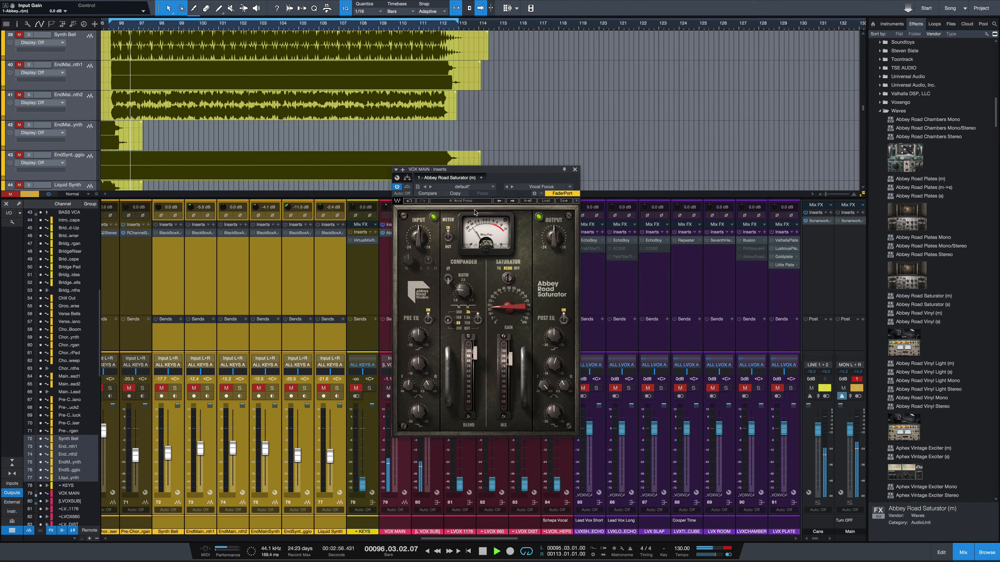
- Compare the vocal through the Vocal Focus preset with bypass by replaying the same passage, leaving the saturator active
key(space)
click(408, 187)
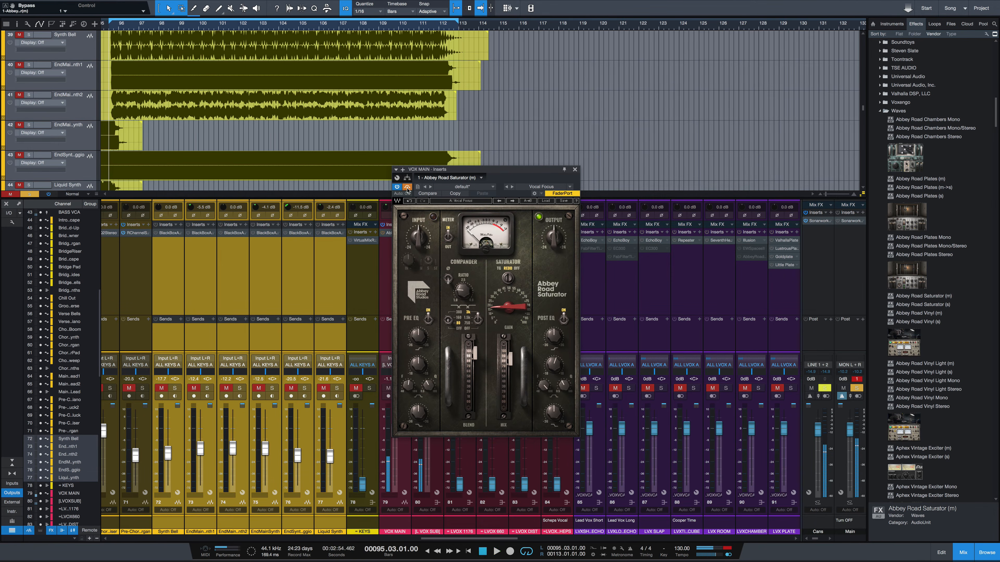
key(space)
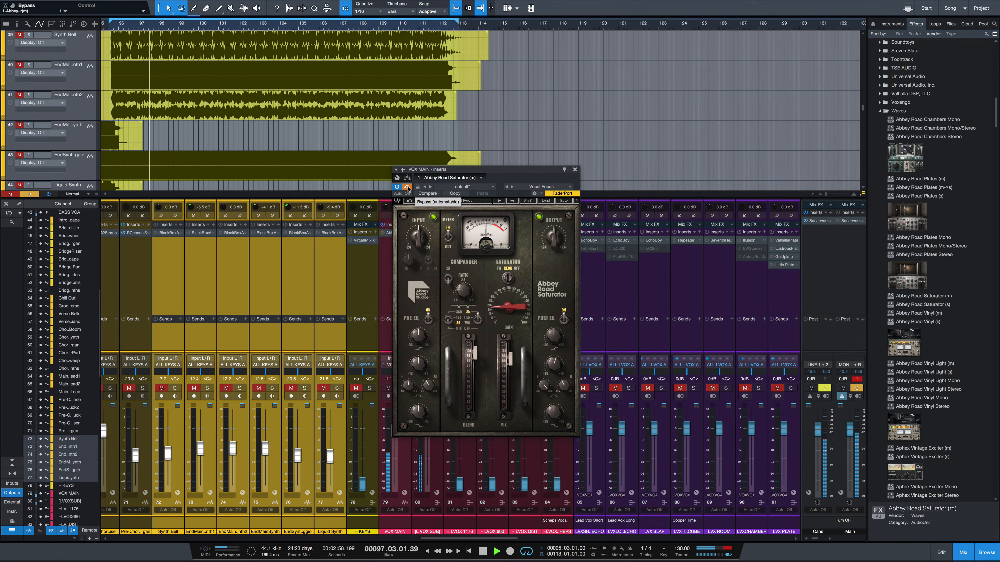
key(space)
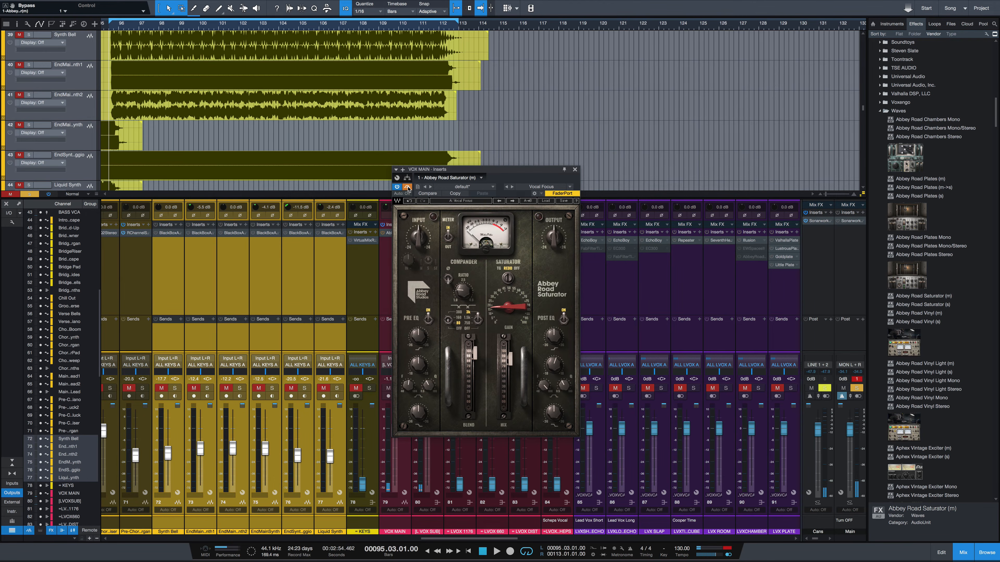
key(space)
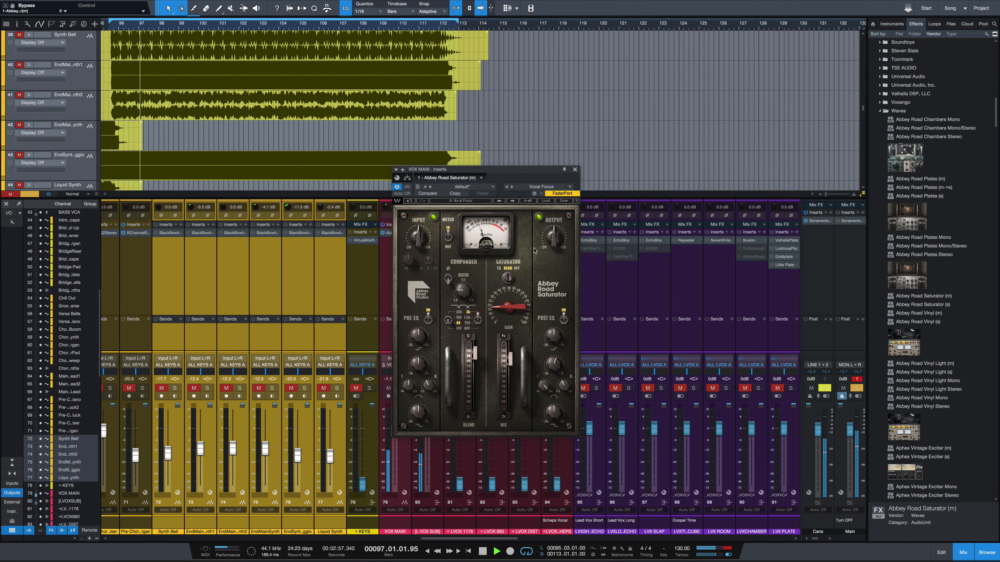
key(space)
- Load Richard Chycki's Vocal Bite artist preset in the VOX MAIN saturator
click(546, 200)
mouse_move(566, 254)
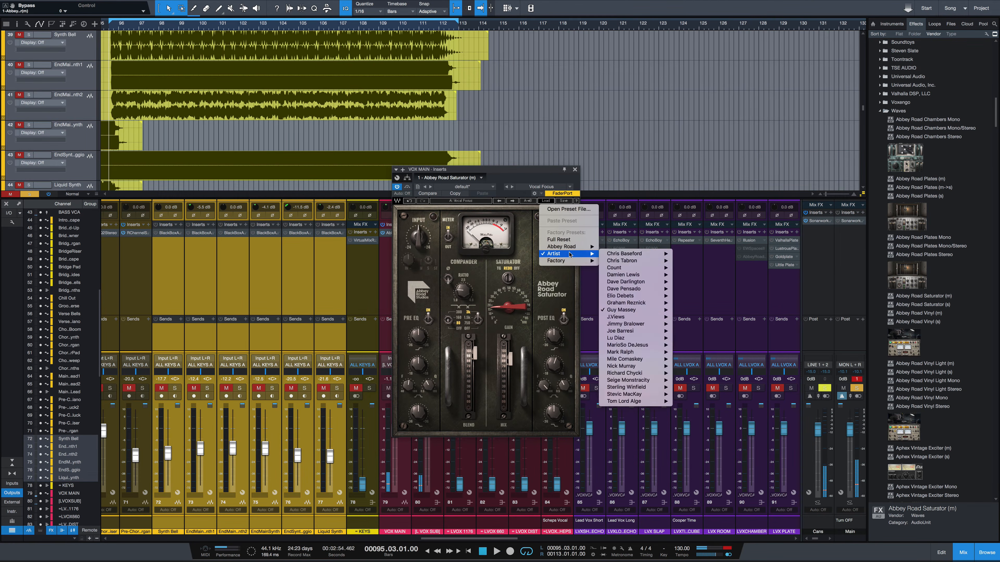
mouse_move(638, 360)
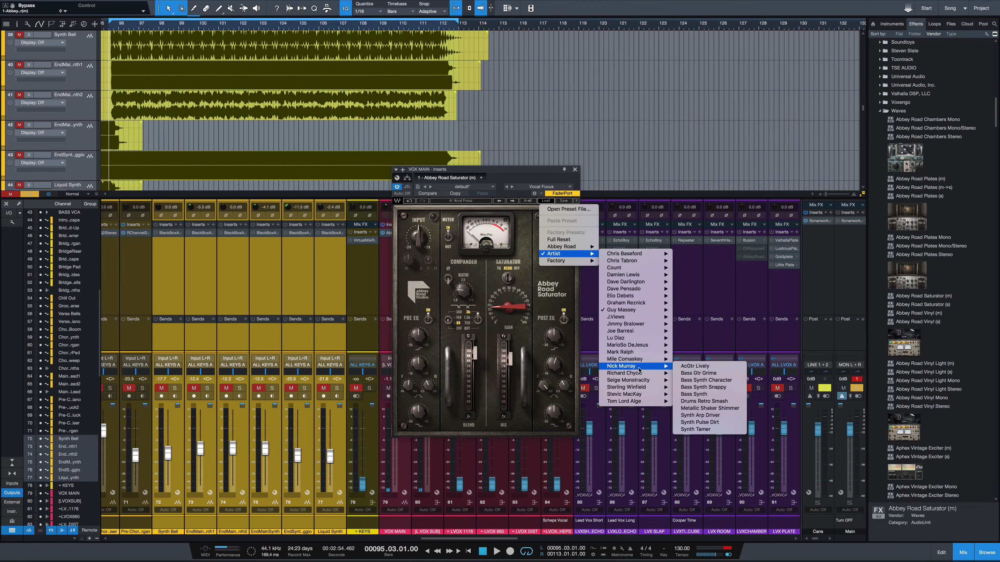
mouse_move(626, 384)
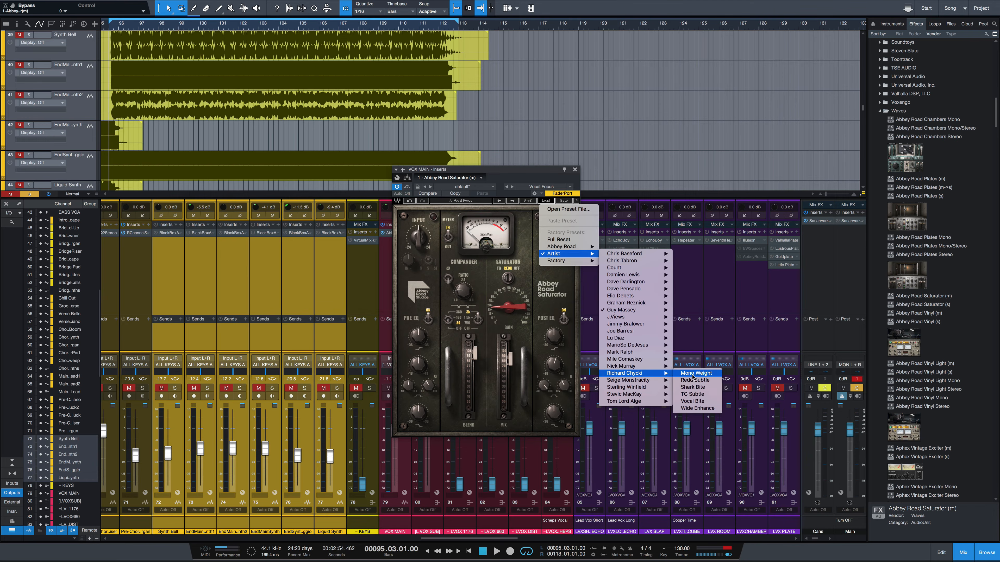
click(697, 402)
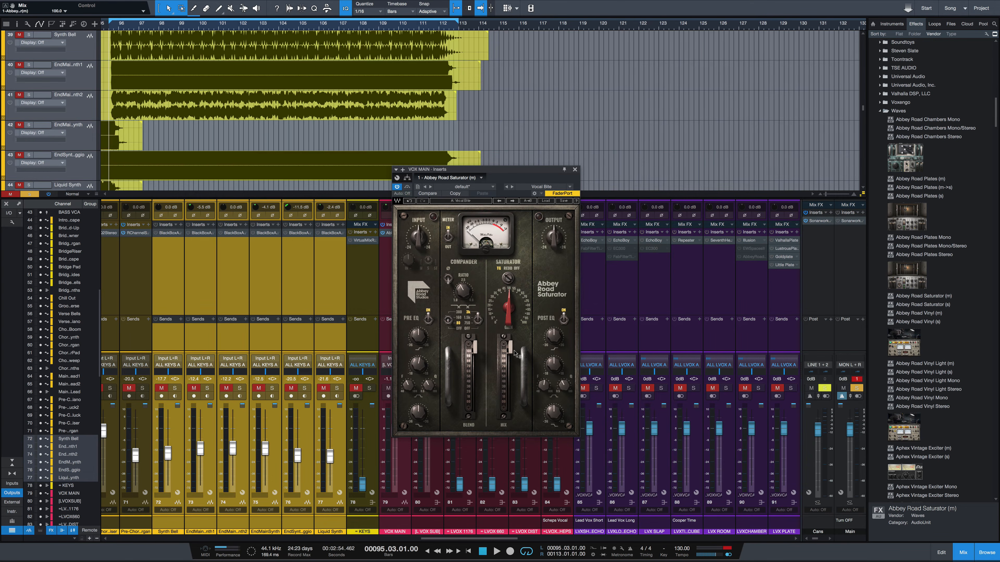
- Audition the Vocal Bite preset, then select Blend and Mix together and lower both to about 67 during playback
key(space)
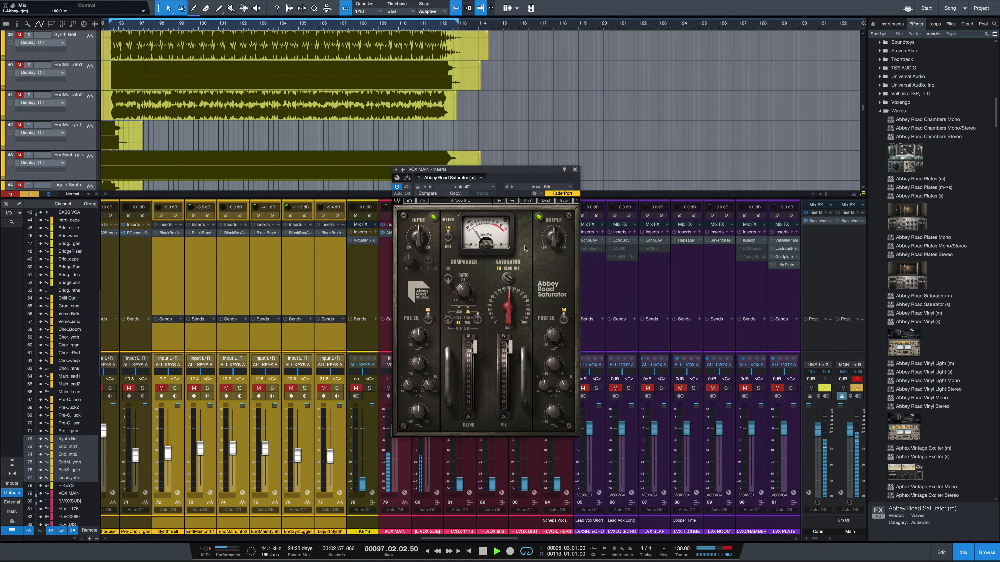
mouse_move(474, 346)
mouse_down()
mouse_move(475, 359)
mouse_move(474, 343)
mouse_up()
key(space)
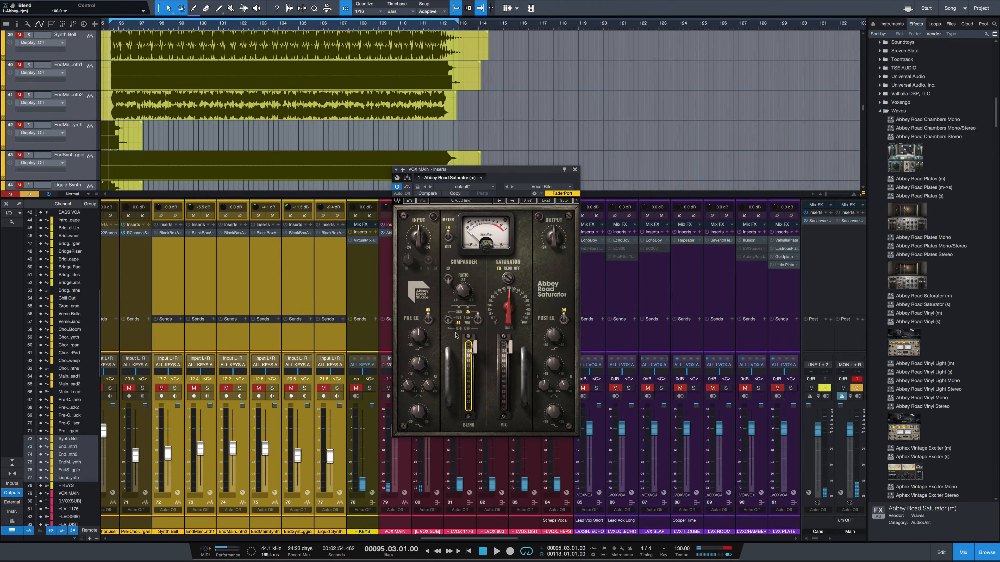
drag(467, 341, 534, 365)
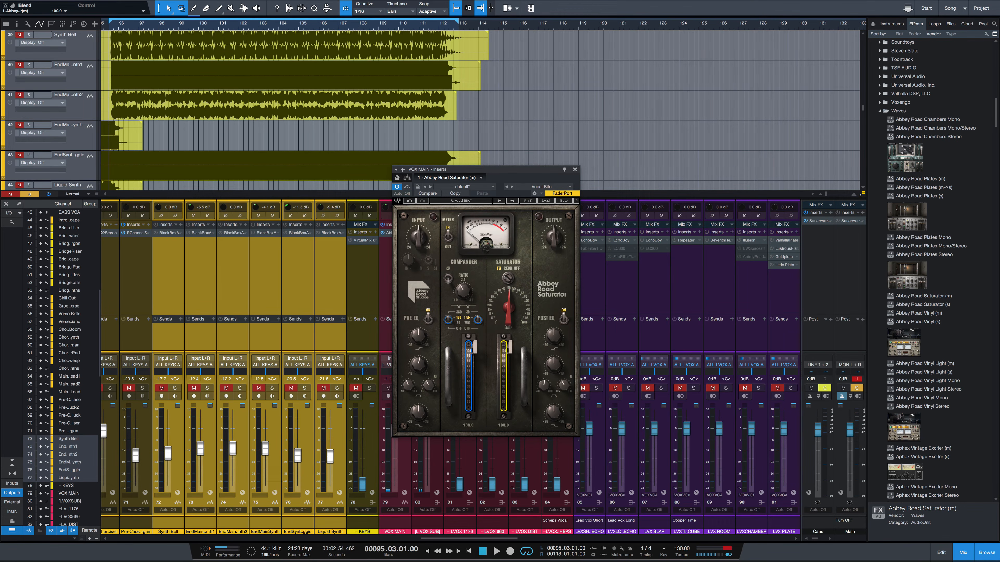
key(space)
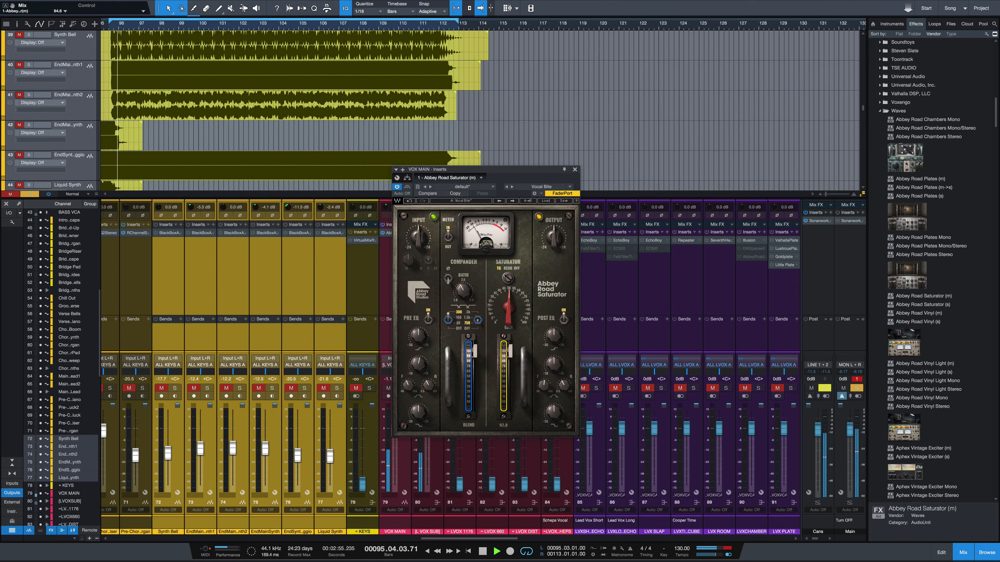
mouse_move(511, 361)
mouse_down()
mouse_move(510, 409)
mouse_move(511, 366)
mouse_up()
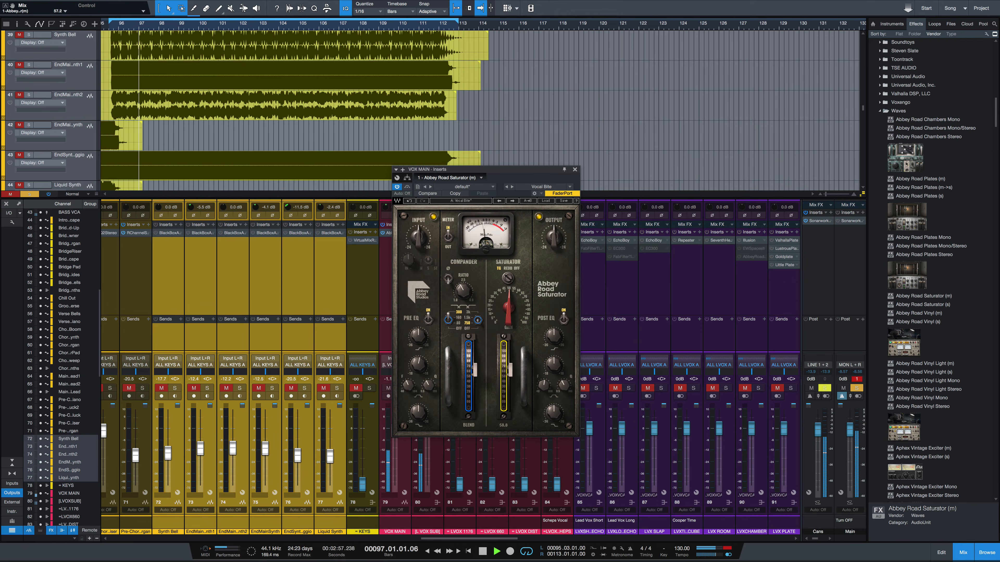
key(space)
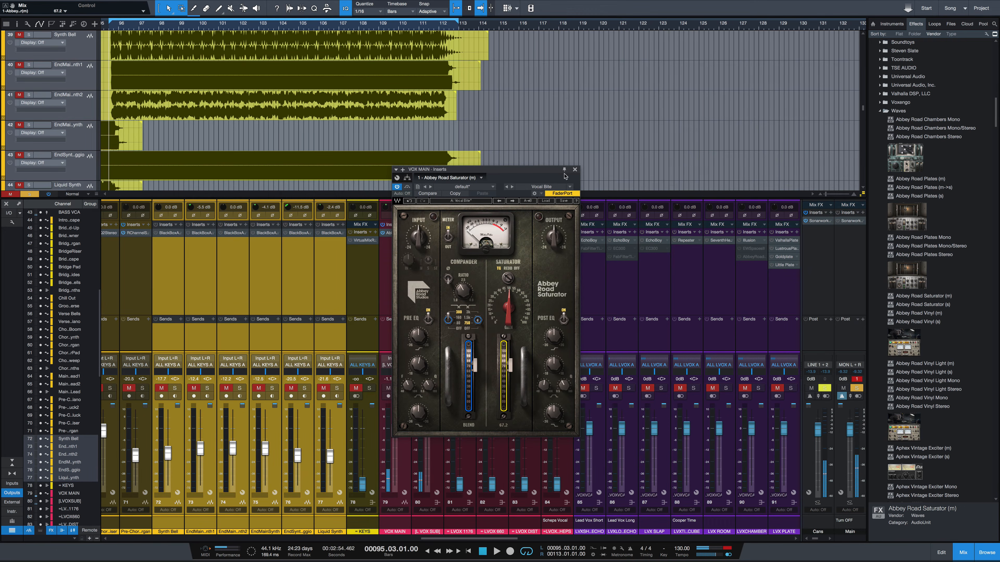
- Raise the saturator Gain to 100 during playback, then lower the Blend and bring the Mix down to about 20
key(space)
drag(508, 304, 510, 306)
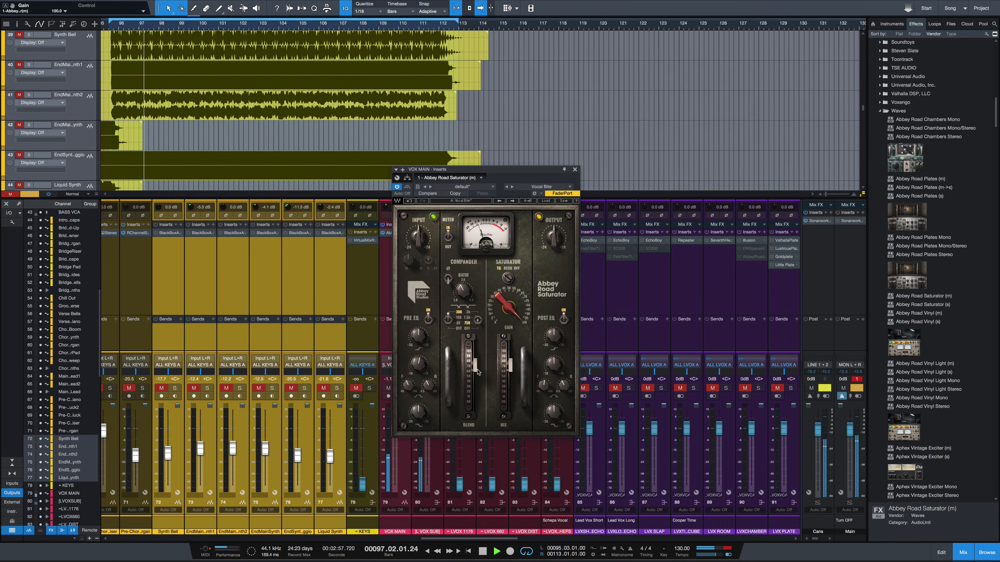
drag(474, 364, 511, 392)
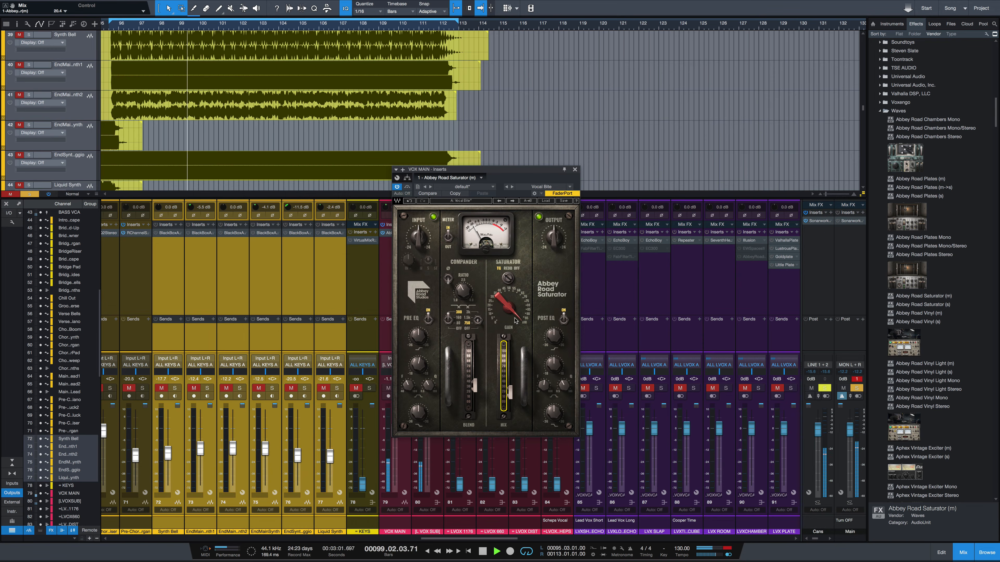
- Switch the saturator type to REDD and replay the vocal passage from the start
key(space)
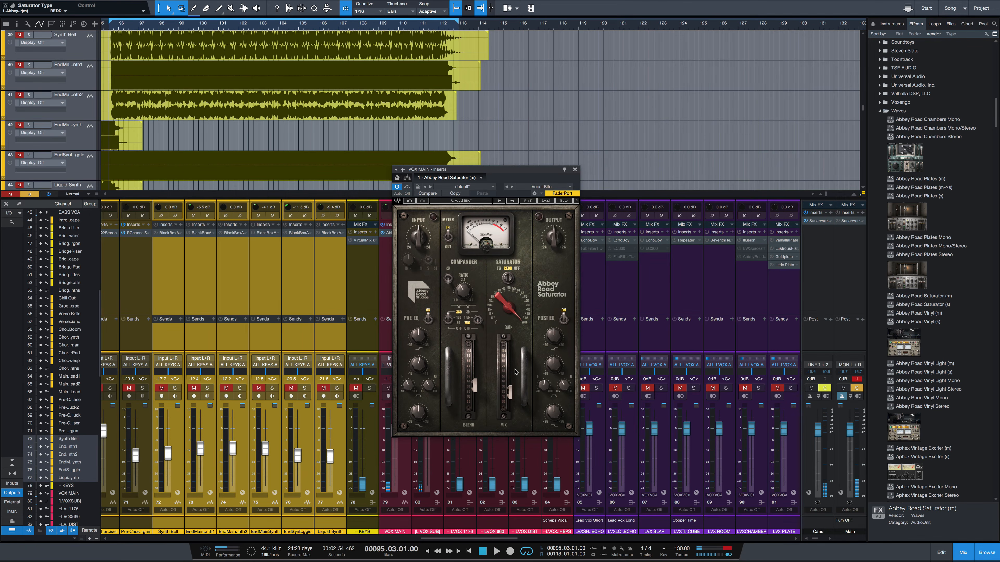
key(space)
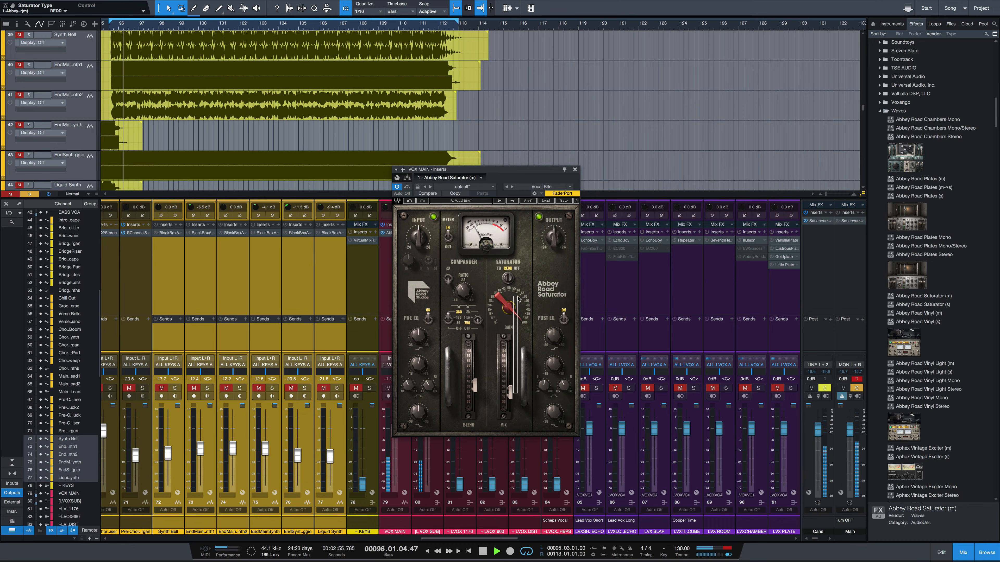
- Raise the saturator Mix to about 73 during playback, then stop and close the plug-in window
mouse_move(508, 381)
mouse_down()
mouse_move(508, 347)
mouse_move(510, 362)
mouse_up()
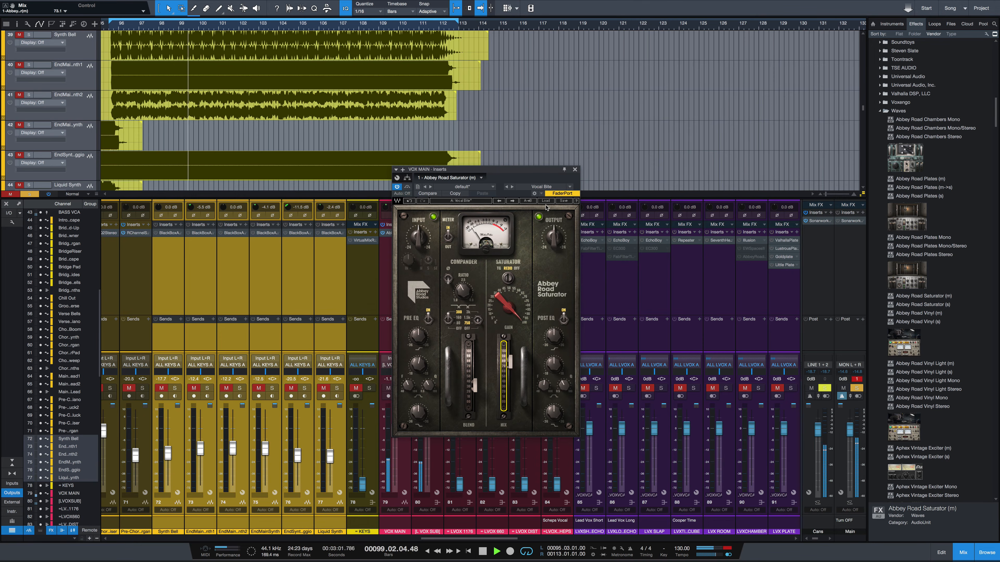
key(space)
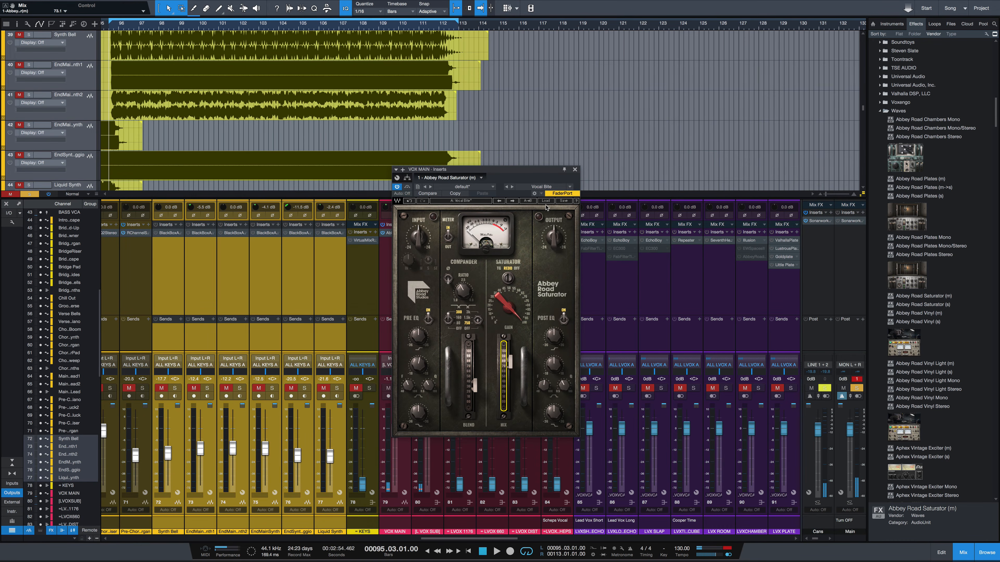
key(Escape)
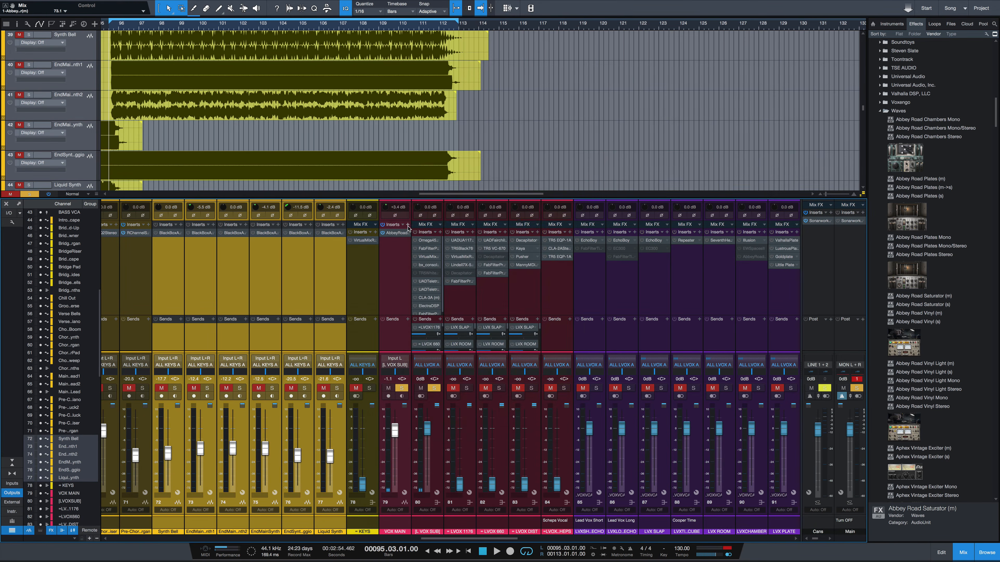
- Audition the ALL KEYS A bus and insert the stereo Abbey Road Saturator on it, moving its window clear of the faders
scroll(465, 329, right, 10)
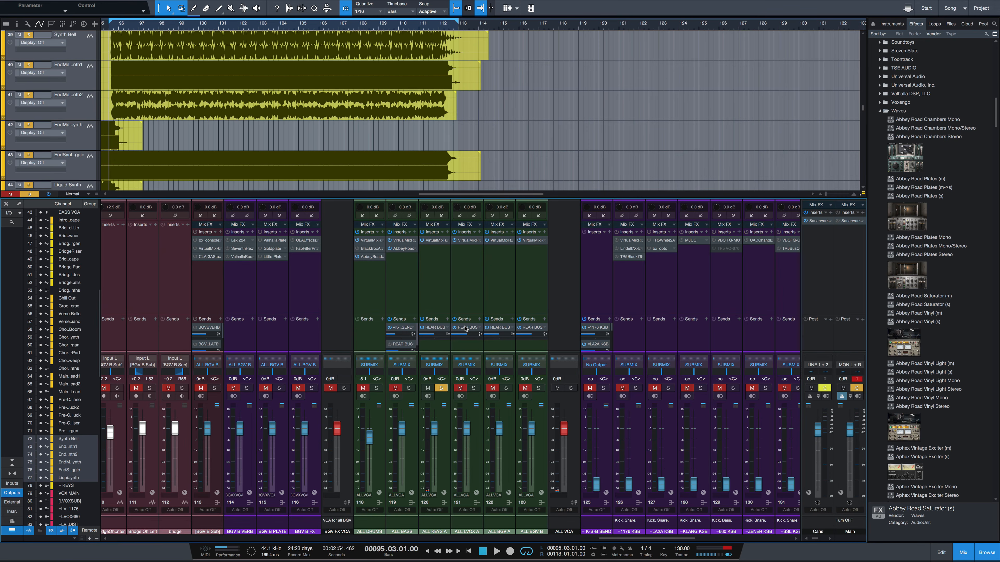
key(space)
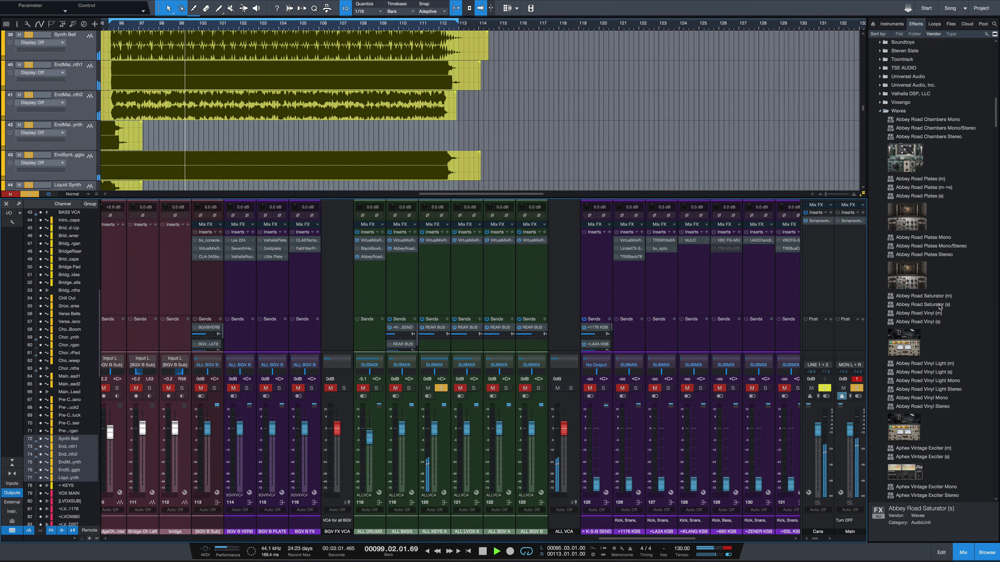
key(space)
drag(905, 310, 433, 274)
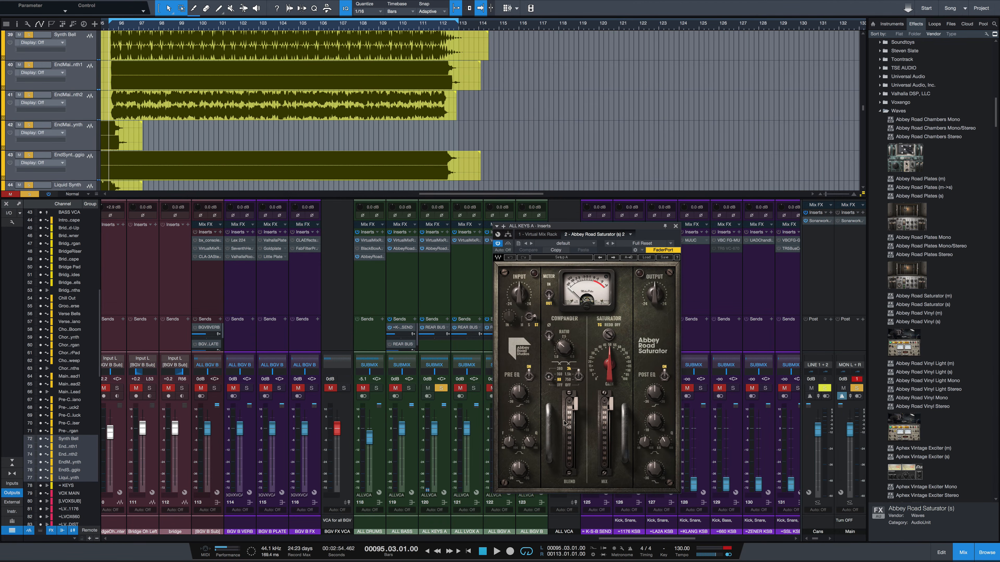
drag(581, 229, 422, 154)
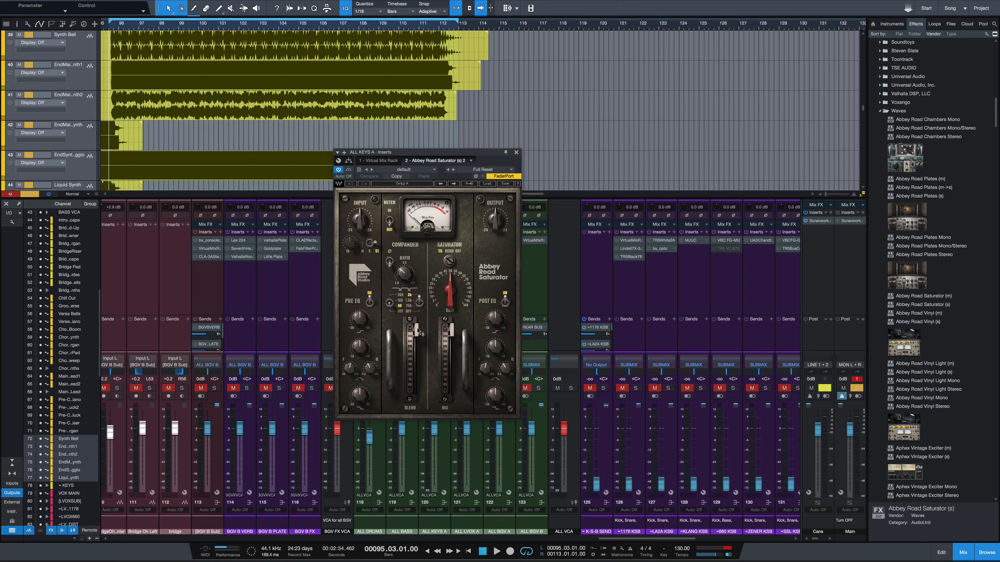
- Lower the keys saturator's Blend close to its minimum and raise the Gain to about 62.5 during playback
drag(417, 330, 415, 385)
key(space)
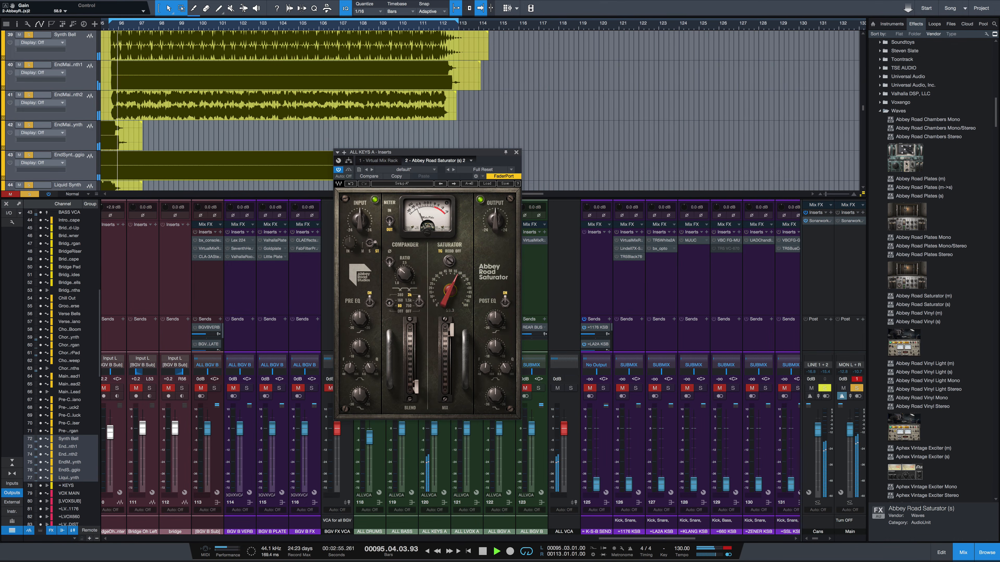
mouse_move(457, 287)
mouse_down()
mouse_move(457, 306)
mouse_move(449, 276)
mouse_up()
click(449, 251)
click(441, 264)
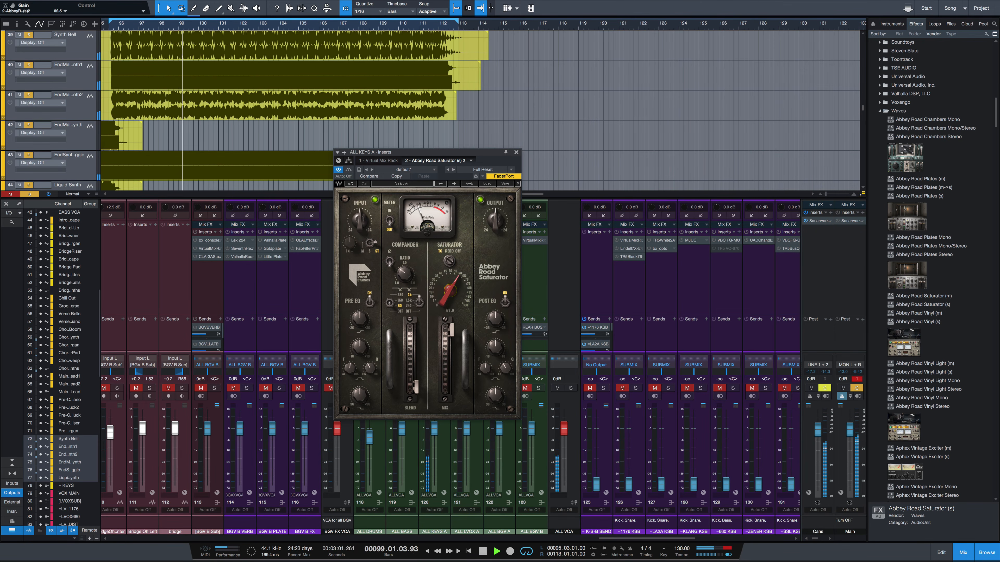
- Rebalance the keys saturator by lowering Mix slightly, raising Blend to about 41.5 and setting Output to -1.8 dB
drag(452, 330, 452, 335)
drag(416, 387, 416, 365)
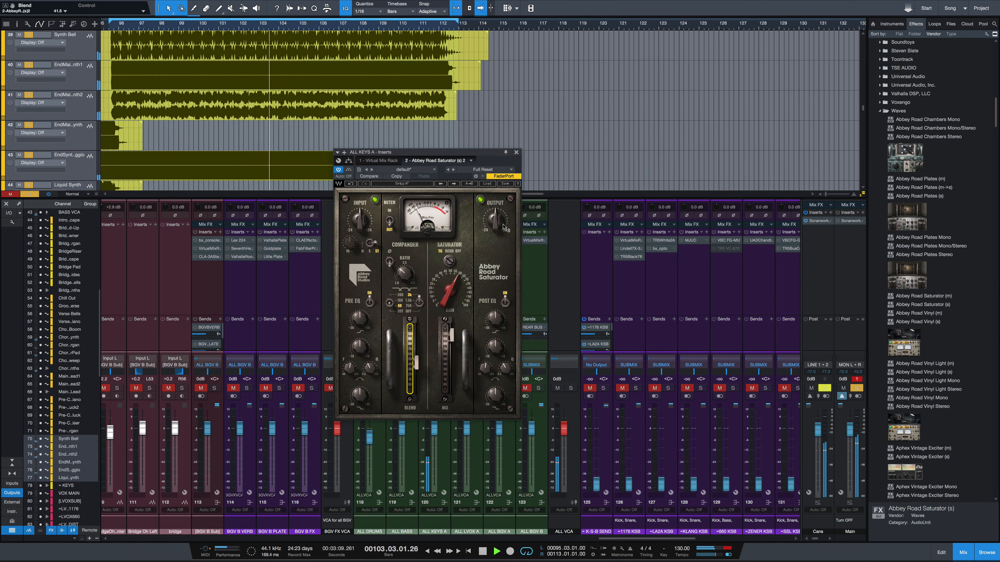
drag(495, 220, 494, 223)
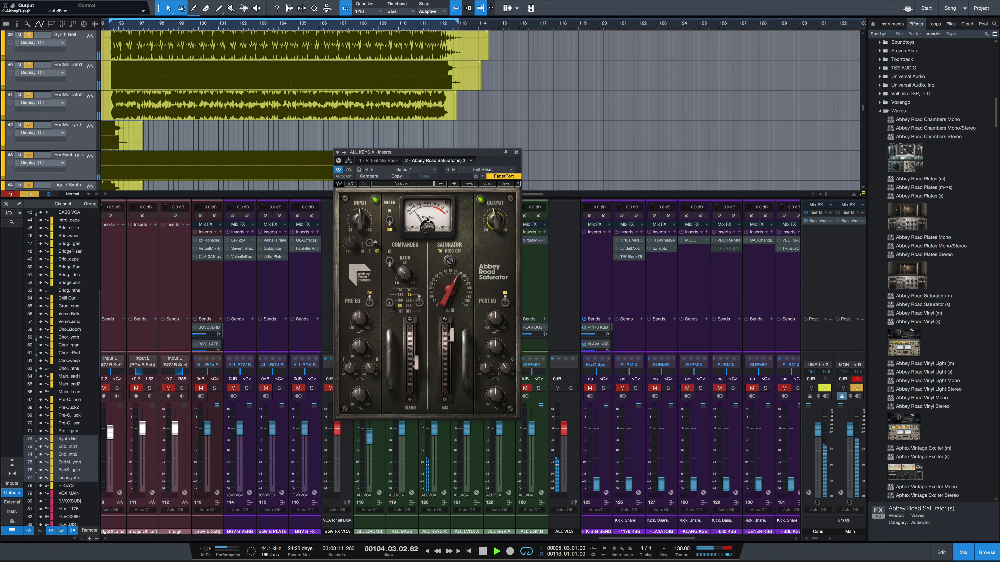
- Compare the keys bus with the saturator bypassed and active, then stop playback
click(348, 170)
click(351, 169)
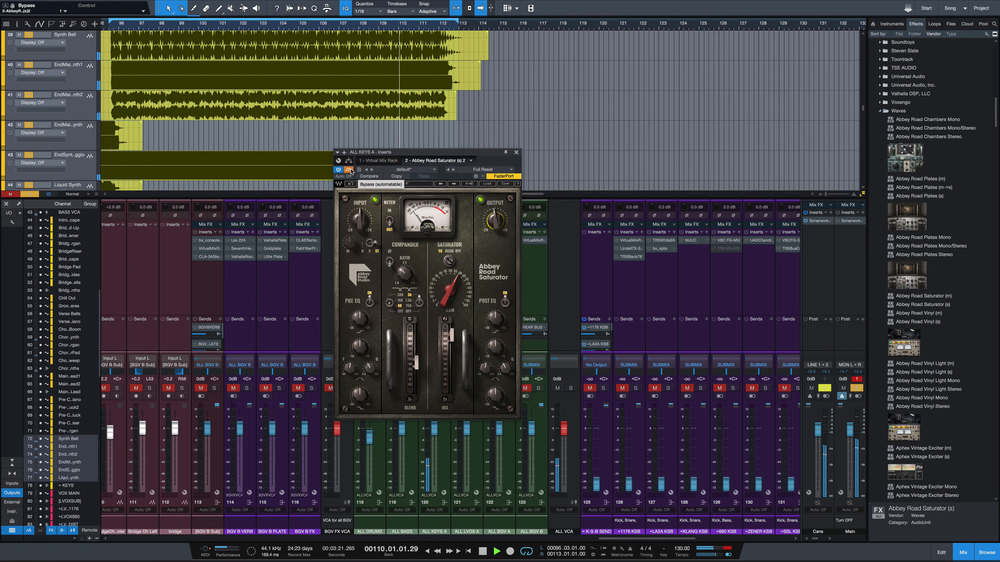
click(351, 170)
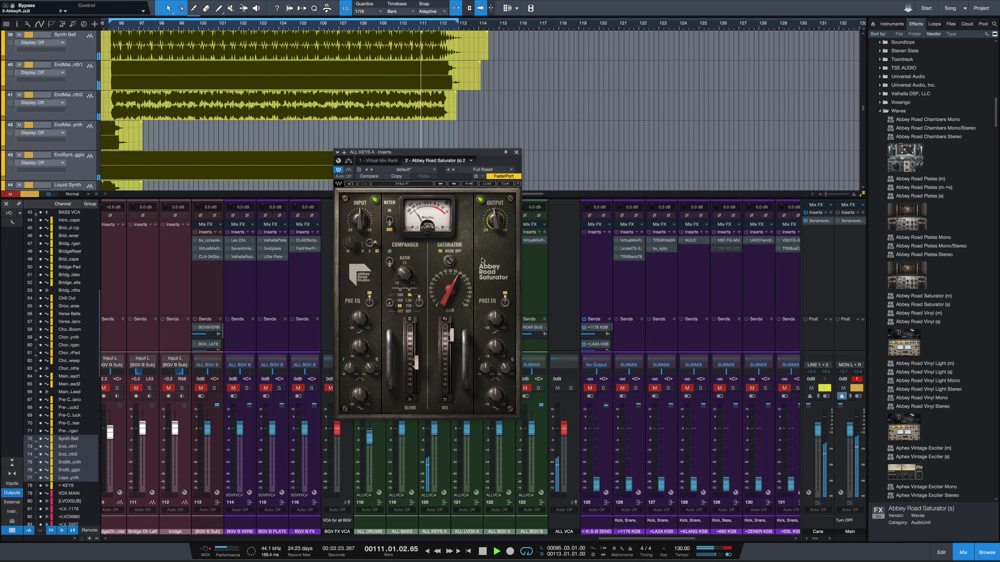
key(space)
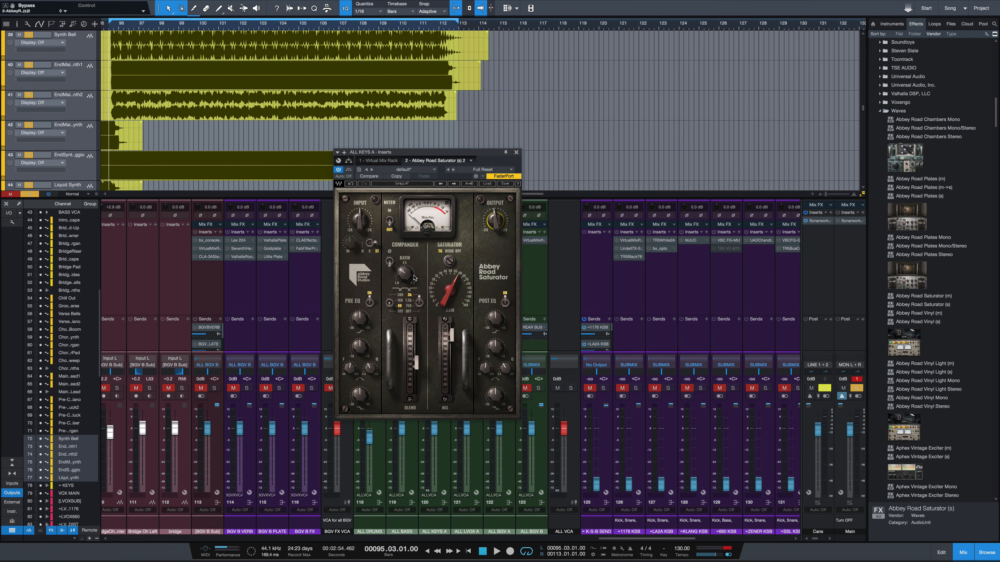
mouse_move(409, 284)
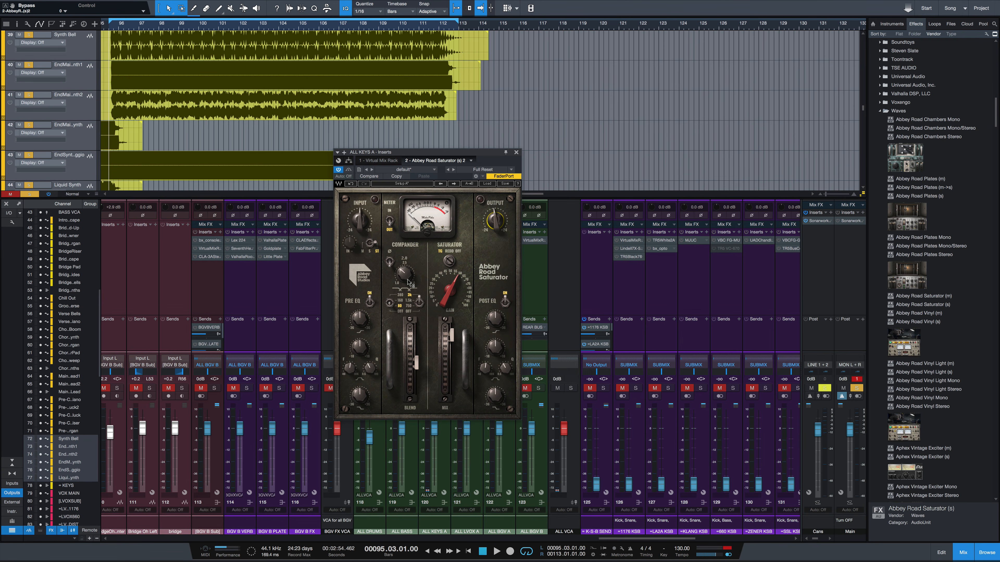